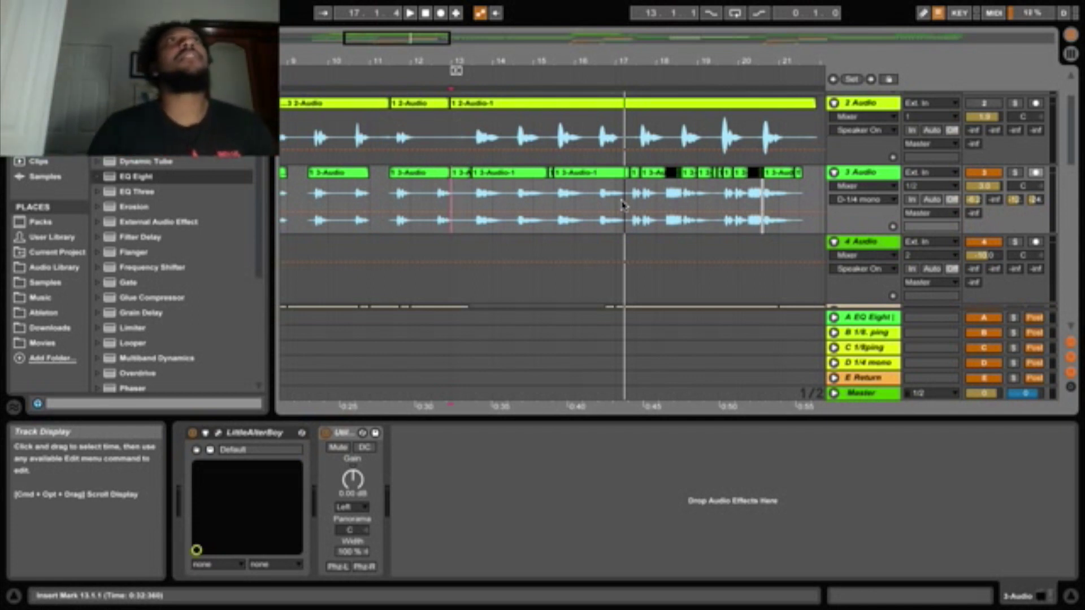
- Consolidate the 3 Audio clips from 13.1.1 to about 17.2.3 into a single clip
key(space)
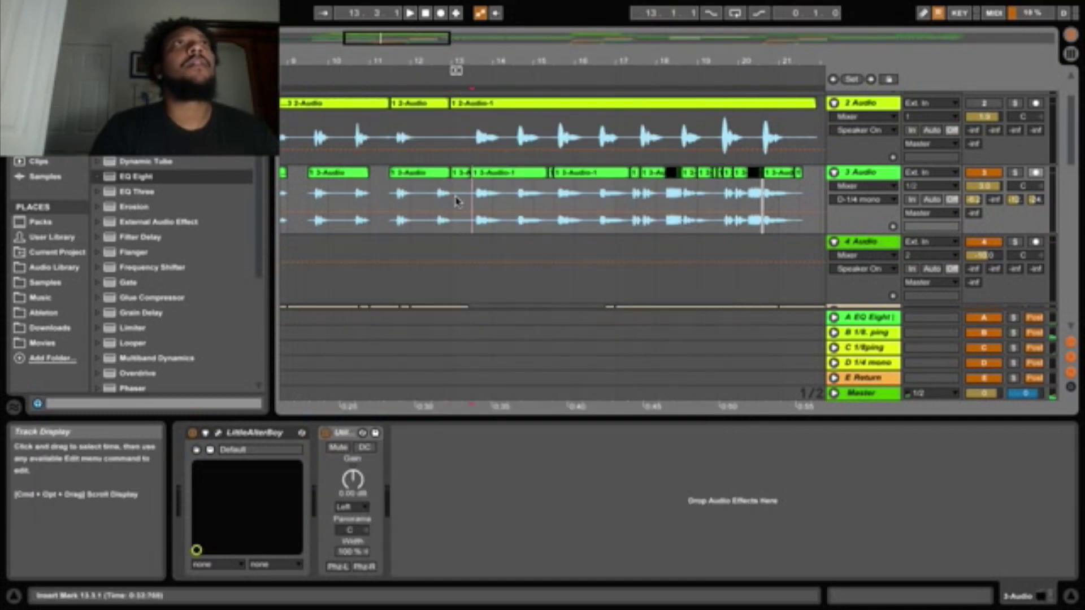
drag(452, 197, 630, 200)
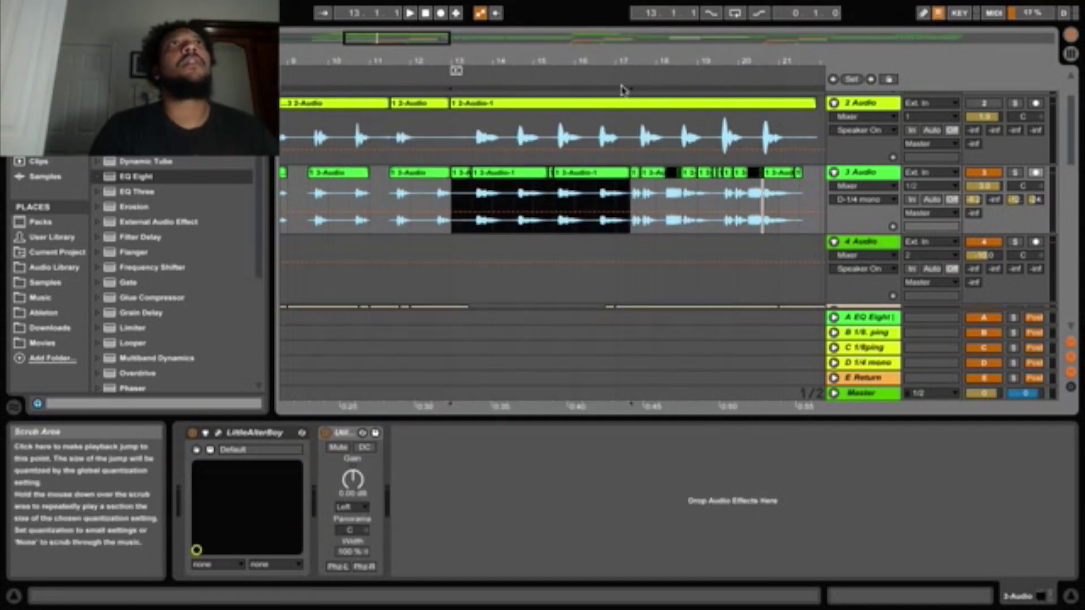
key(super+j)
key(space)
- Insert three new audio tracks below 3 Audio
key(super+t)
key(super+t)
key(super+t)
scroll(642, 290, up, 4)
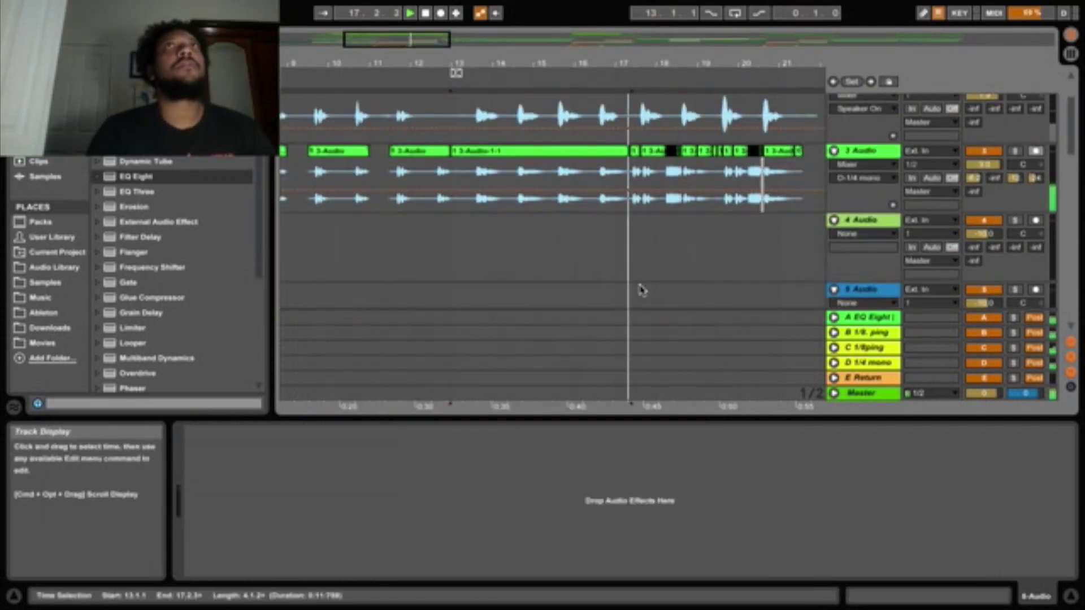
key(space)
- Copy the consolidated clip onto 4 Audio at bar 13 and transpose the copy to -3 st
drag(501, 152, 501, 223)
double_click(591, 219)
key(space)
key(space)
scroll(526, 208, up, 3)
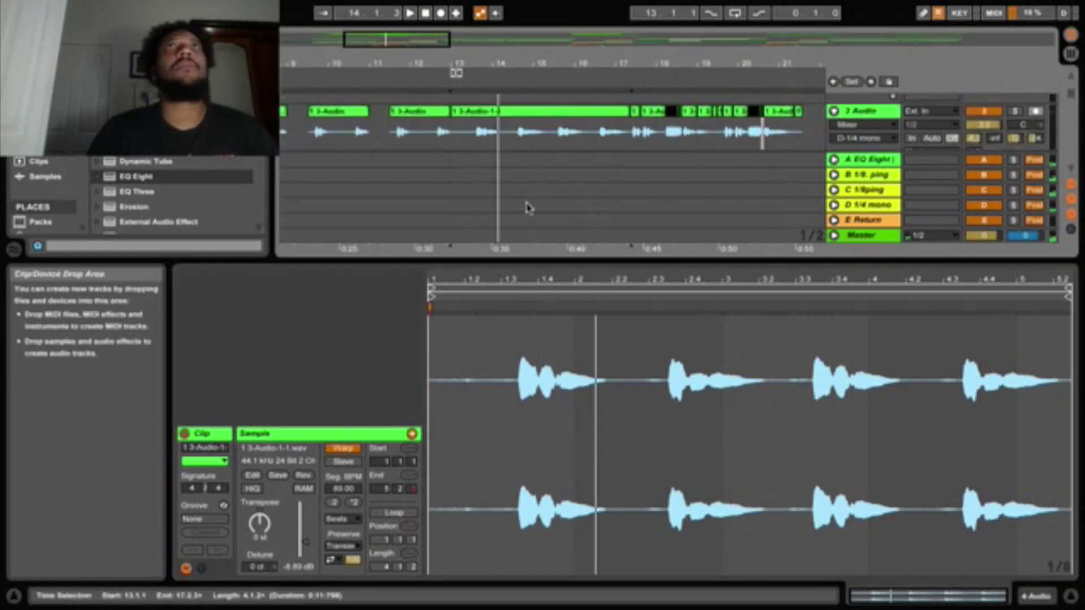
scroll(527, 207, down, 2)
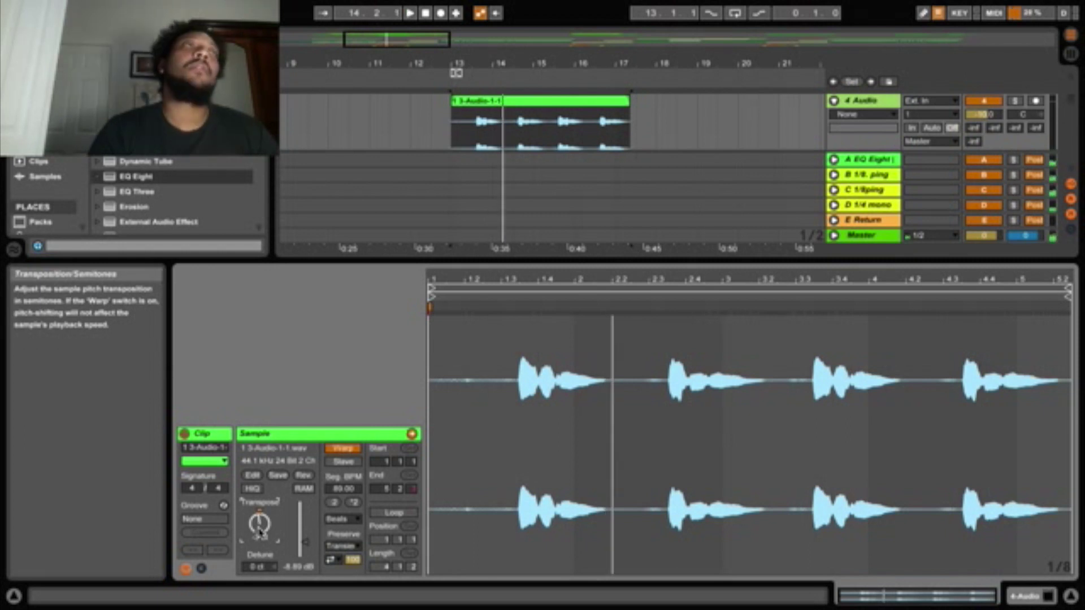
- Audition 4 Audio soloed and with the other tracks, and set its track volume to -4.5
click(1019, 100)
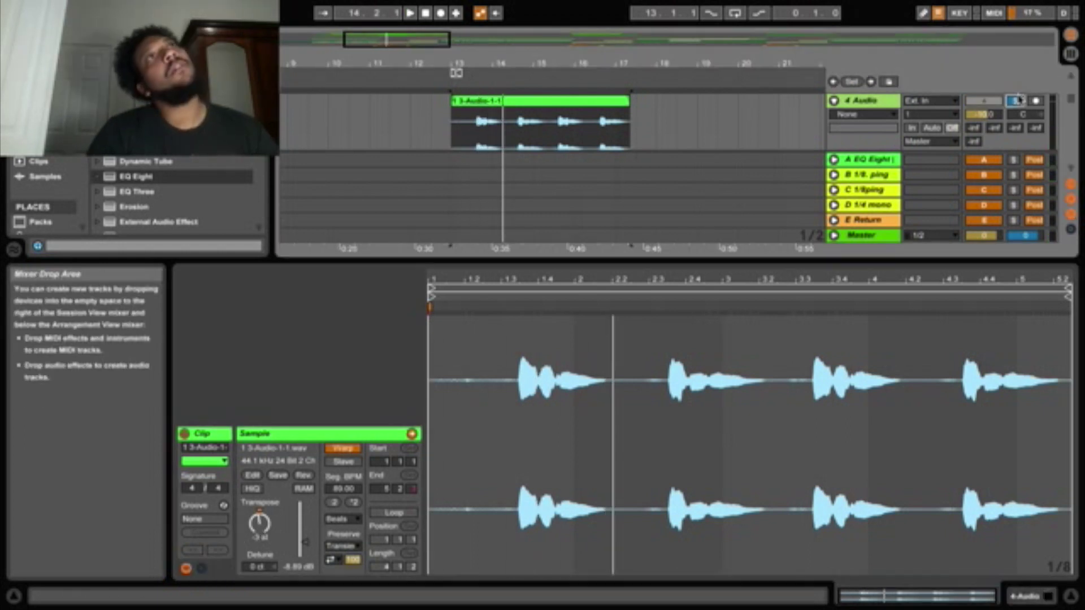
key(space)
click(1019, 100)
click(984, 101)
drag(984, 115, 983, 105)
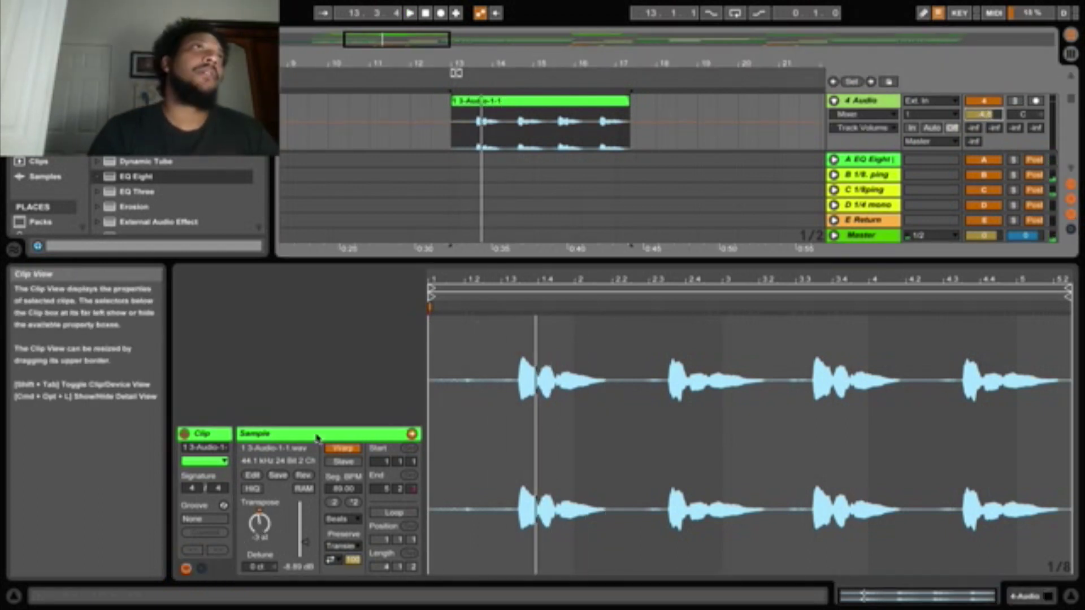
key(space)
key(space)
key(space)
- Split the 4 Audio clip at 13.4.1, 13.4.3 and 14.3.1, and transpose the segment starting at 13.4.3 to -5 st
drag(482, 63, 584, 139)
scroll(503, 130, down, 1)
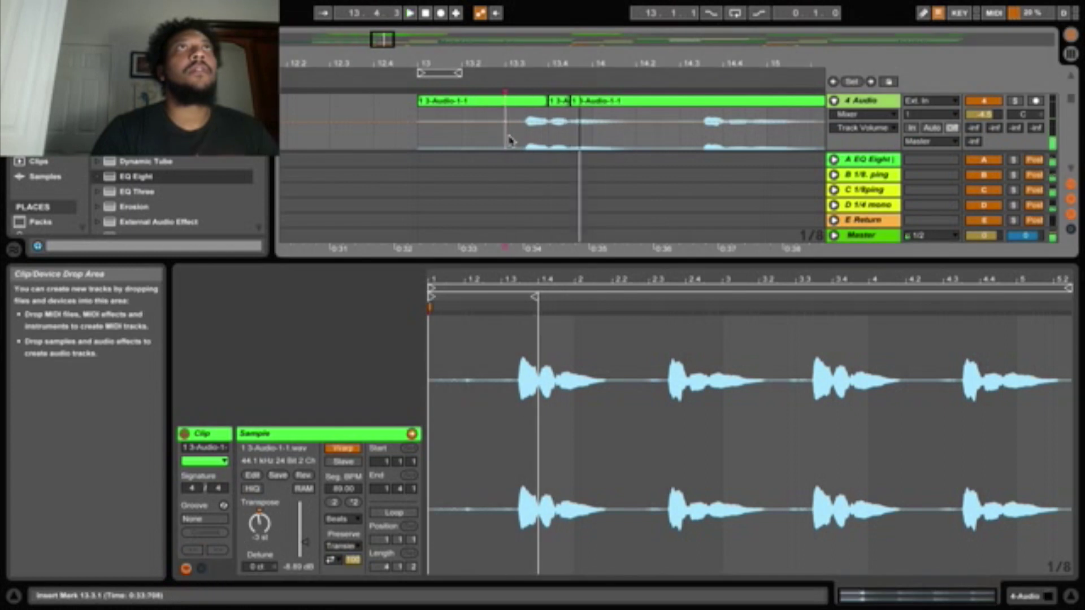
click(596, 100)
click(681, 139)
key(super+e)
click(641, 101)
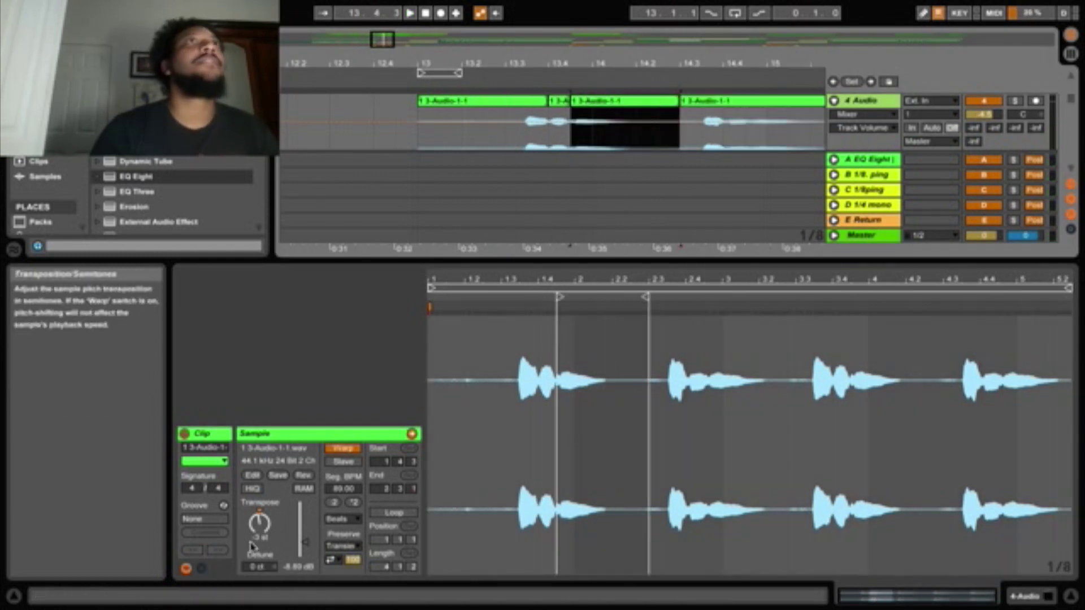
drag(259, 523, 259, 533)
click(505, 140)
key(space)
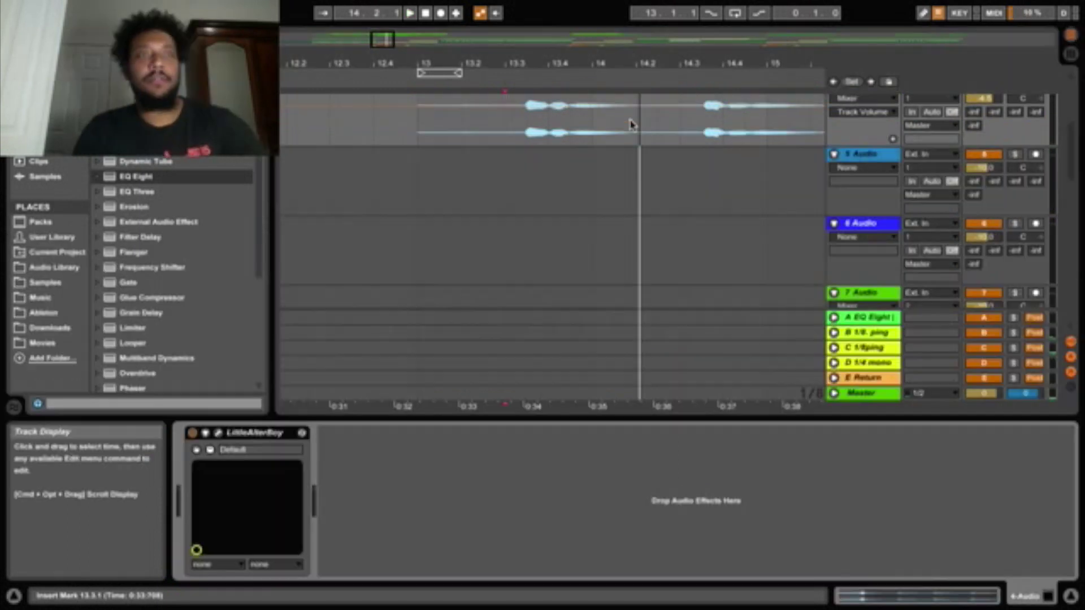
- Place a split copy of the vocal on 5 Audio and the unsplit consolidated clip on 6 Audio, both starting at bar 13
click(527, 233)
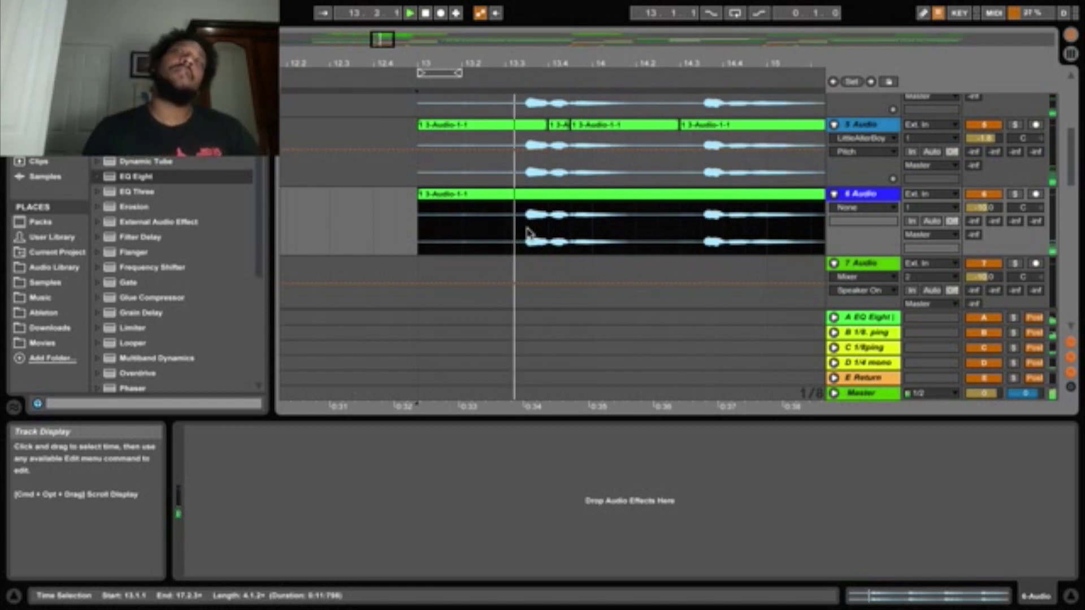
scroll(537, 226, up, 4)
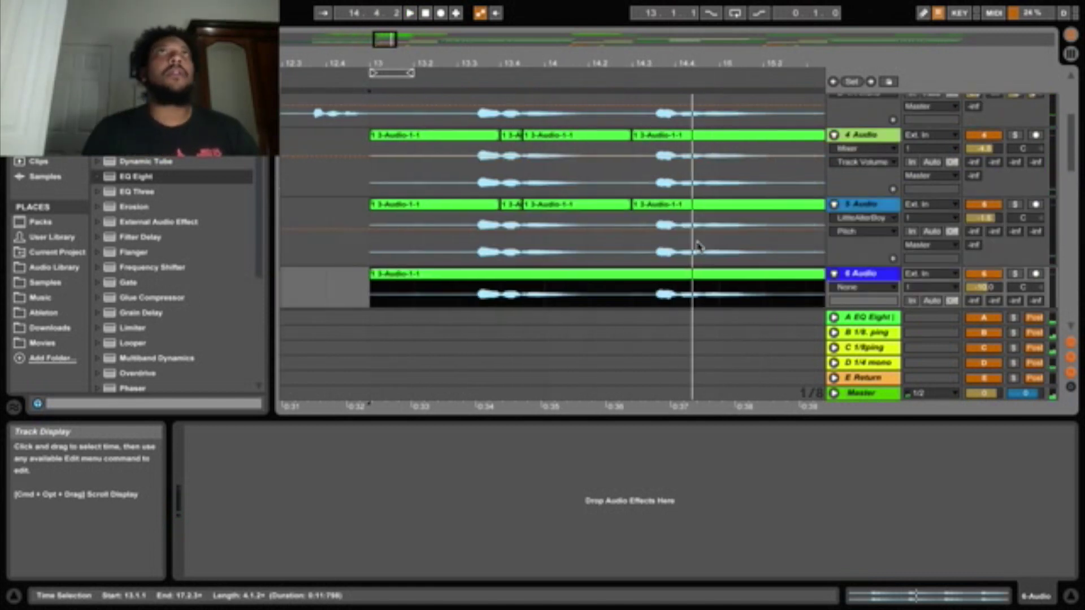
- Split the second vocal phrase on 4 Audio at 14.3.3, 14.4.1 and 14.4.3
click(556, 215)
drag(557, 215, 579, 215)
key(super+e)
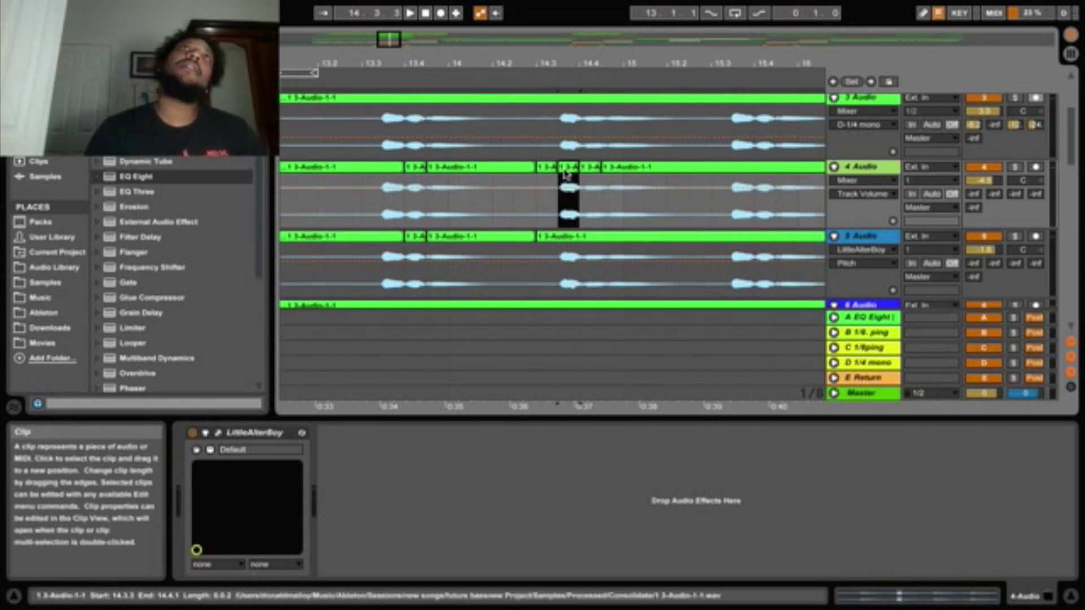
- Inspect the pitch of the 4 Audio segment starting at 14.3.3 and solo the track
double_click(566, 175)
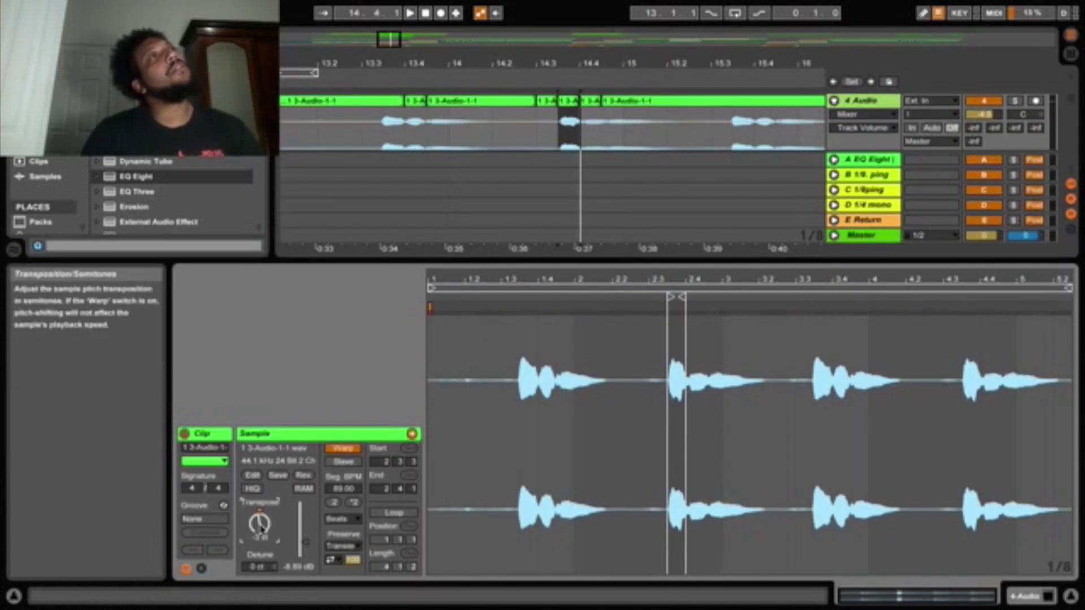
scroll(983, 192, down, 2)
key(shift+Tab)
scroll(988, 198, up, 3)
click(1015, 117)
scroll(848, 148, up, 2)
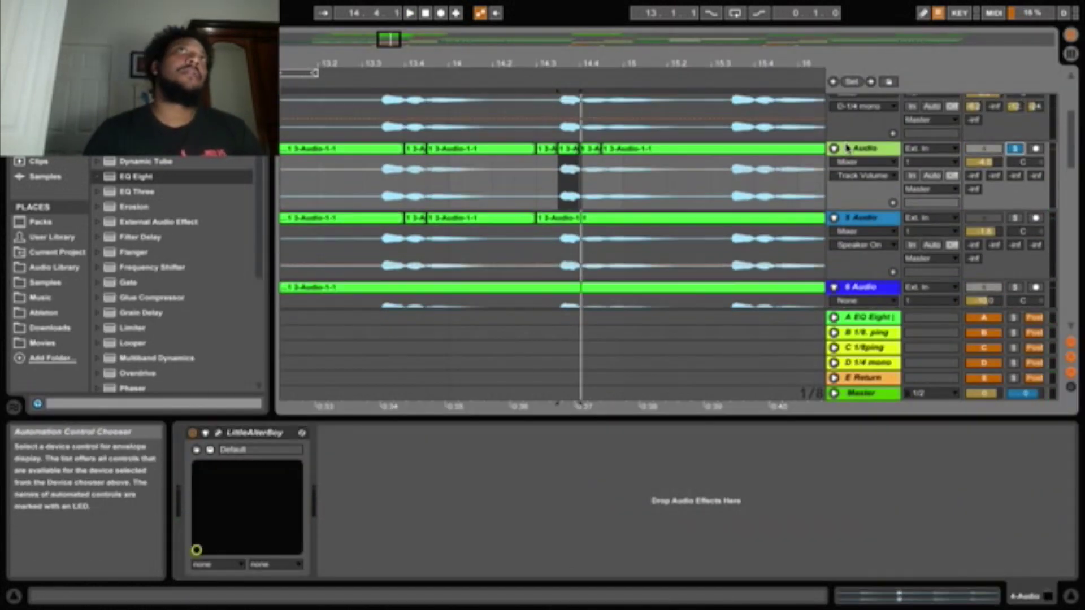
- Transpose the 4 Audio segment starting at 14.4.1 to -6 st, and audition the phrase from 14.3.3 soloed and unsoloed
double_click(588, 149)
drag(262, 524, 262, 534)
click(557, 138)
key(space)
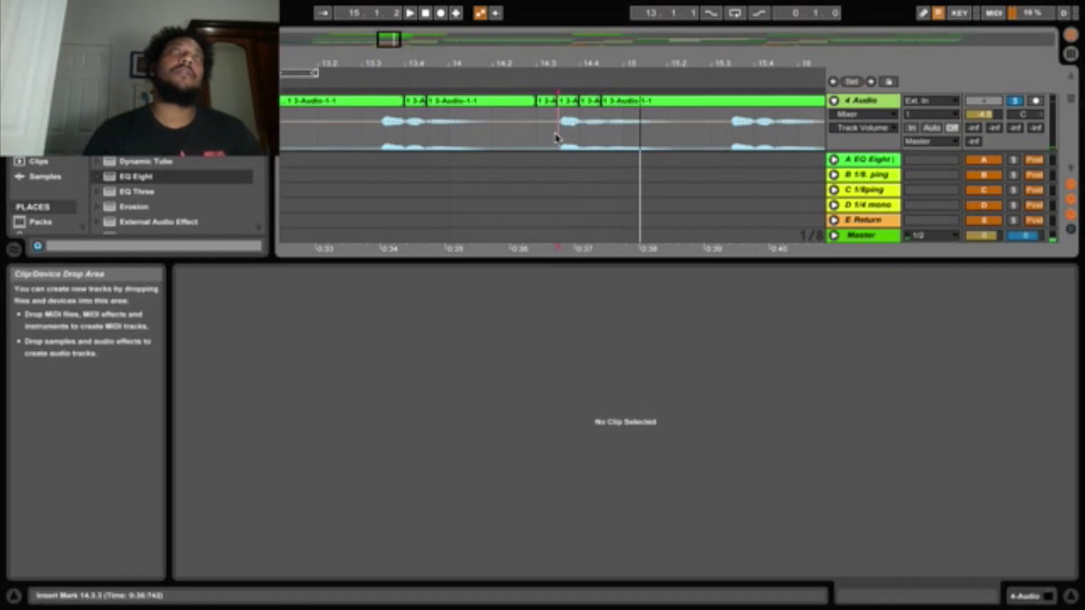
click(1016, 101)
key(space)
key(space)
key(space)
- Set the warp mode to Complex for the 4 Audio segments starting at 13.4.3, 14.3.3, 14.4.1 and 14.4.3
double_click(571, 102)
double_click(591, 102)
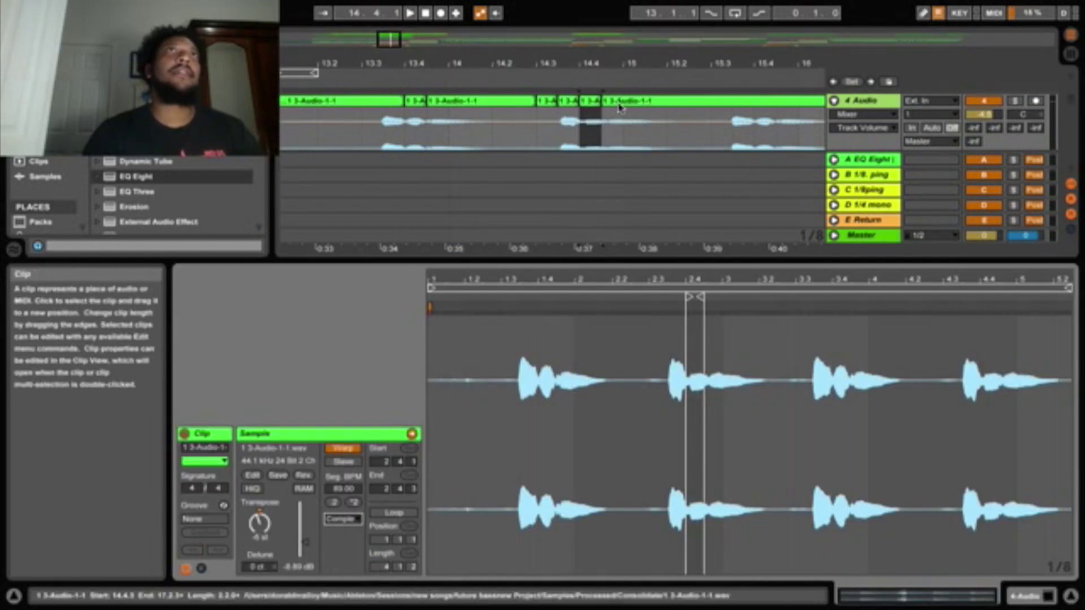
double_click(619, 103)
double_click(509, 102)
click(343, 519)
click(346, 576)
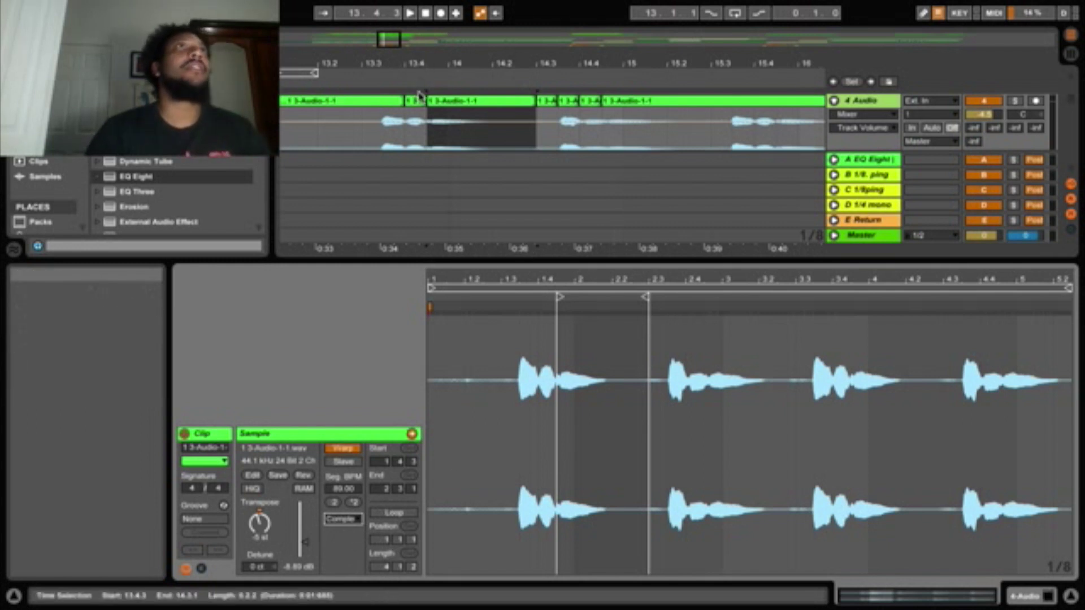
- Set the warp mode to Complex for the 4 Audio segments starting at 13.4.1 and 13.1.1
click(415, 113)
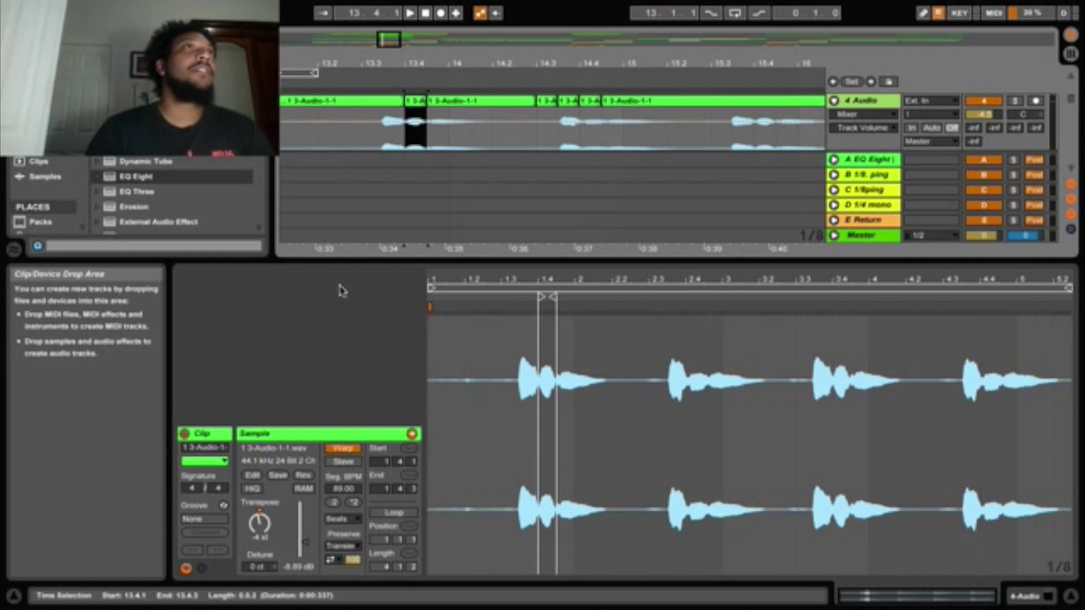
click(343, 518)
click(348, 579)
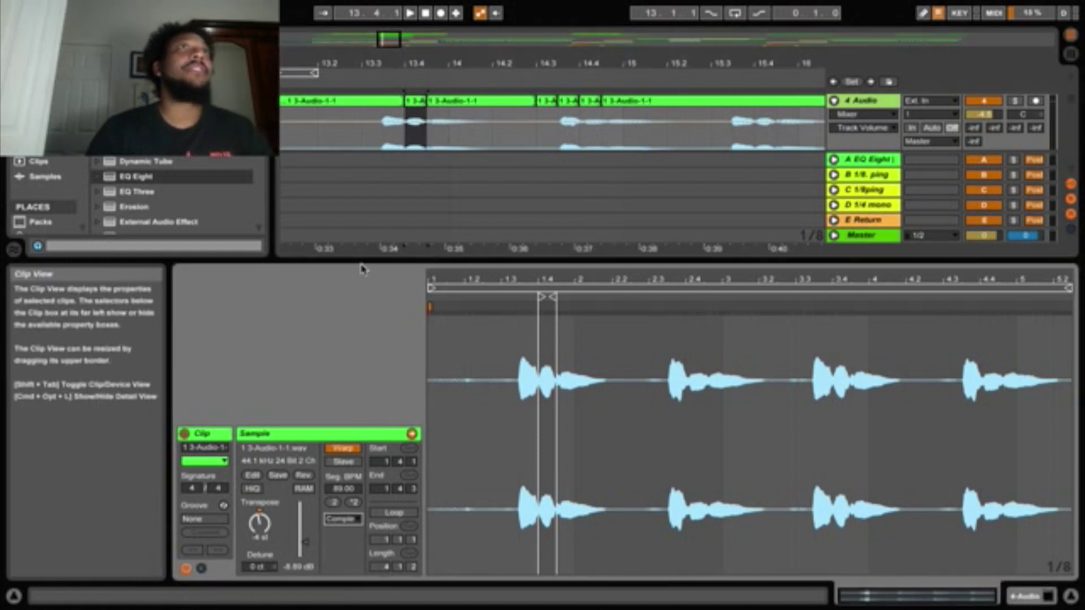
click(373, 124)
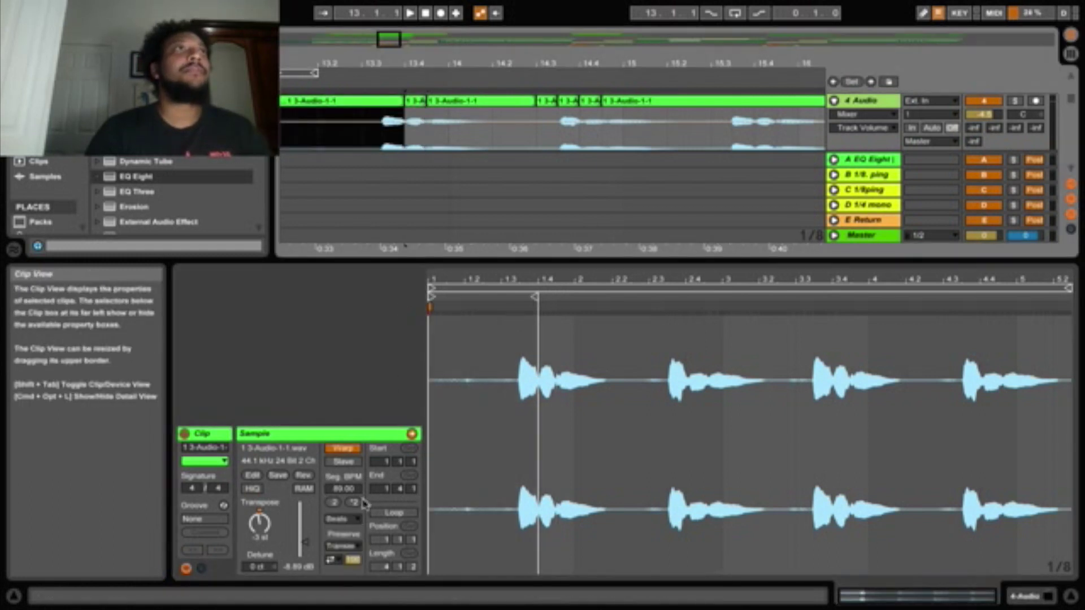
click(351, 520)
click(350, 579)
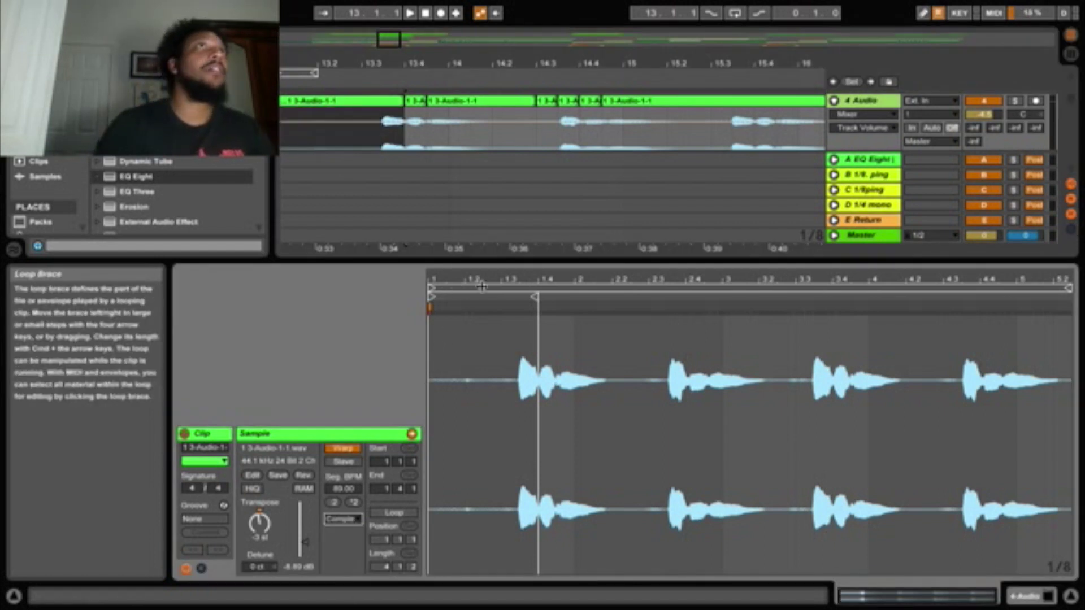
- Hide the return tracks and set the warp mode to Complex for the 5 Audio segments starting at 13.1.1 and 13.4.1
click(1072, 203)
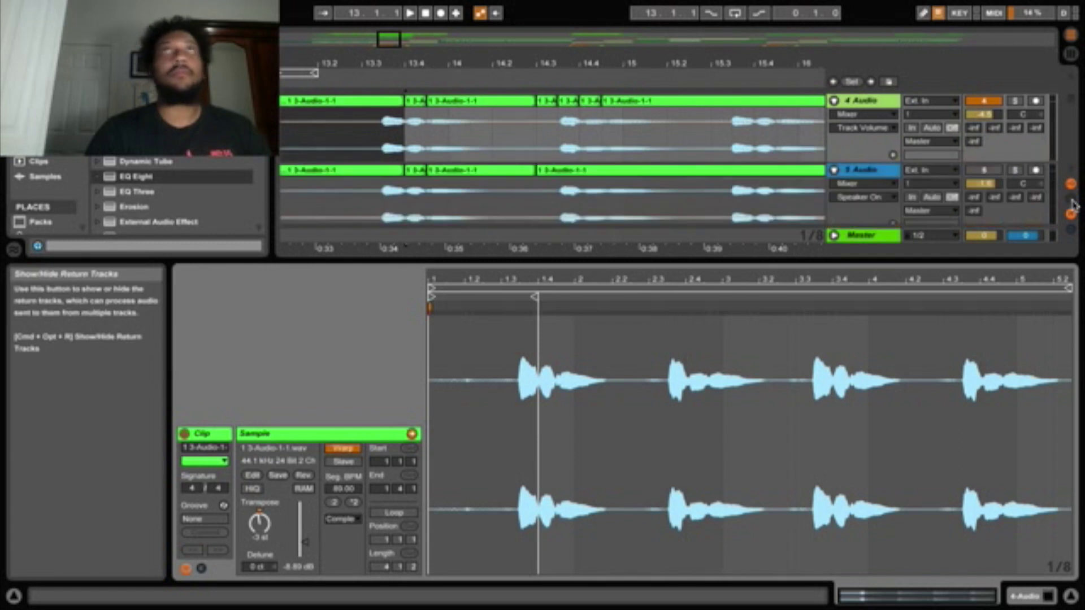
click(389, 183)
click(343, 519)
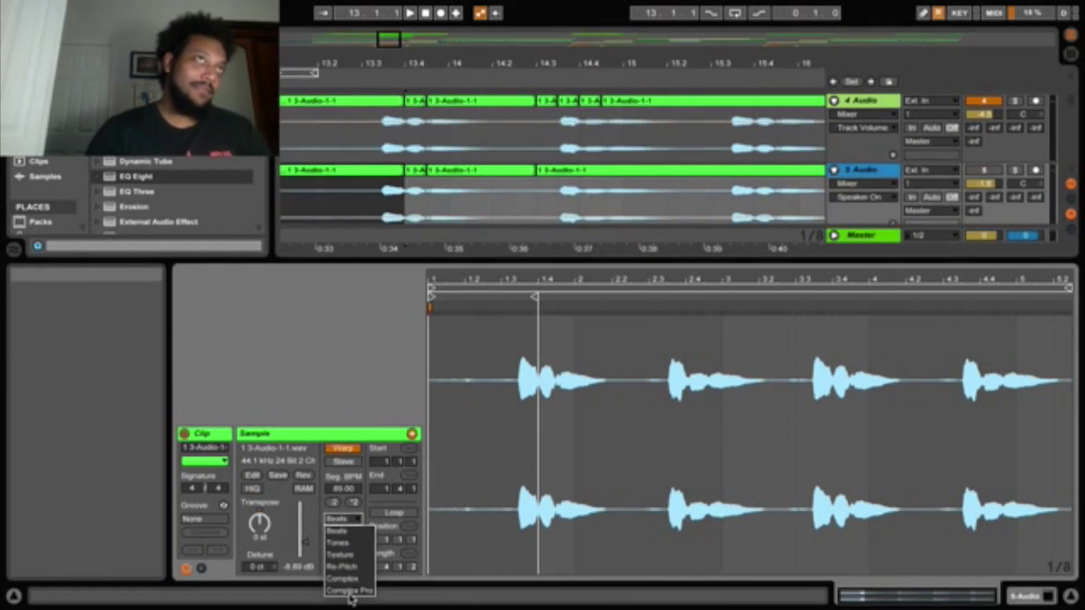
click(361, 303)
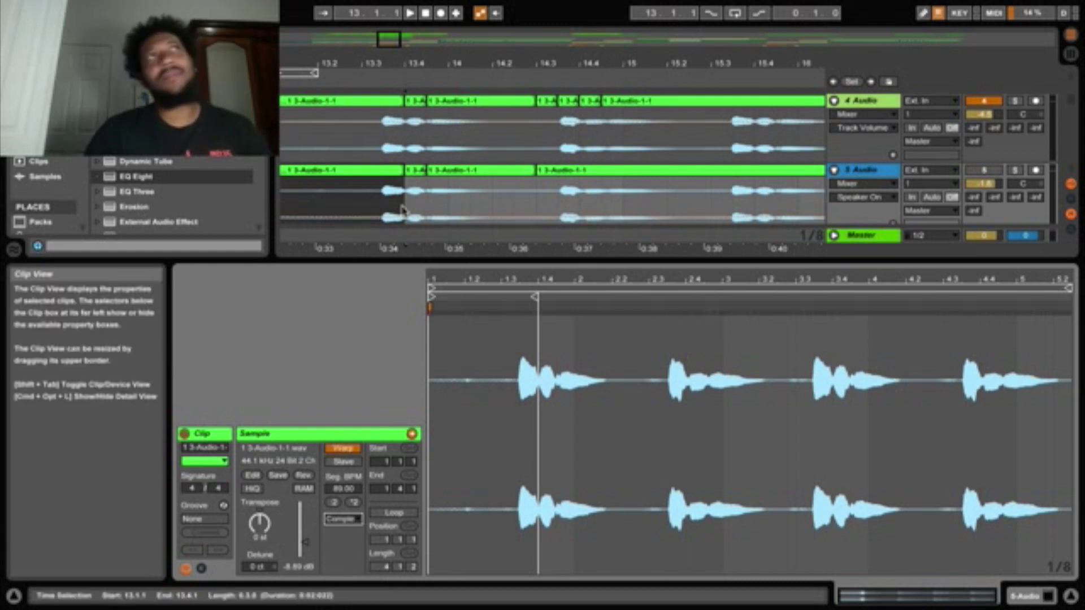
click(416, 178)
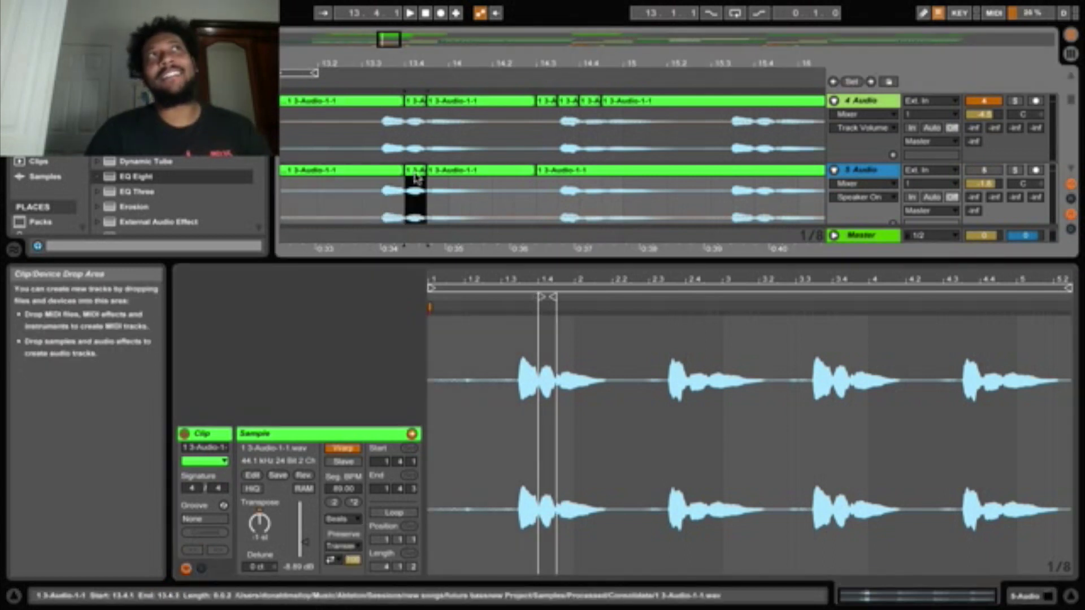
click(356, 528)
click(354, 582)
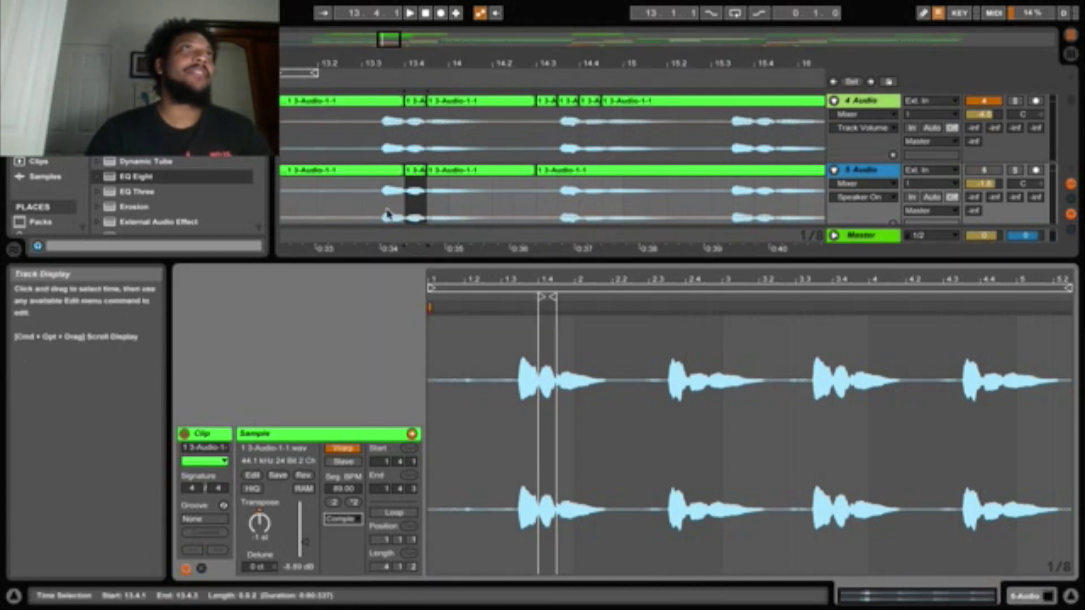
- Set the warp mode to Complex for the 5 Audio segments starting at 13.4.3 and 14.3.1
click(477, 171)
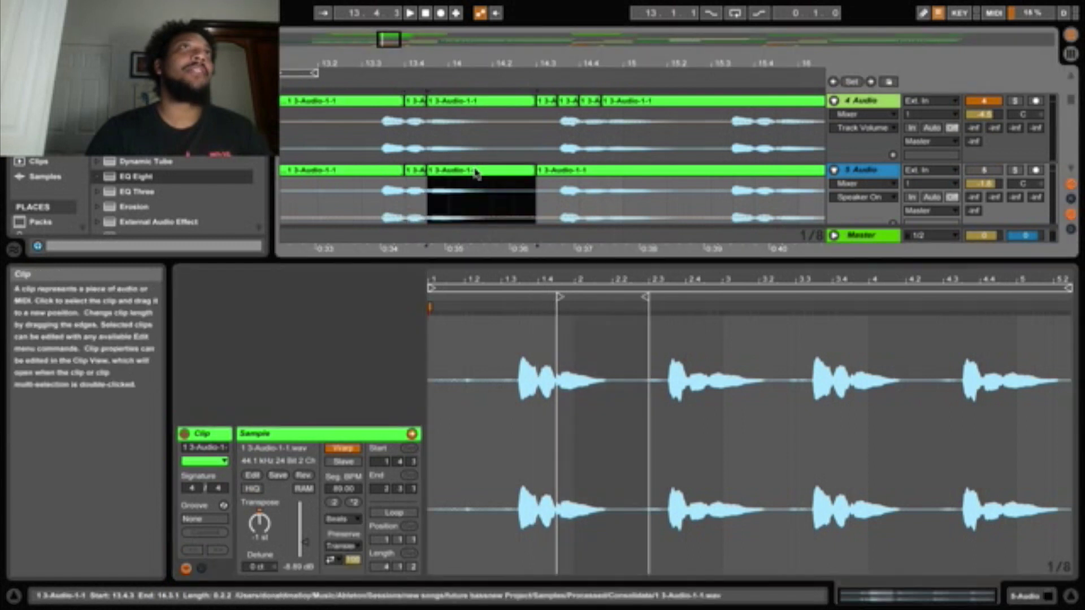
click(354, 522)
click(346, 582)
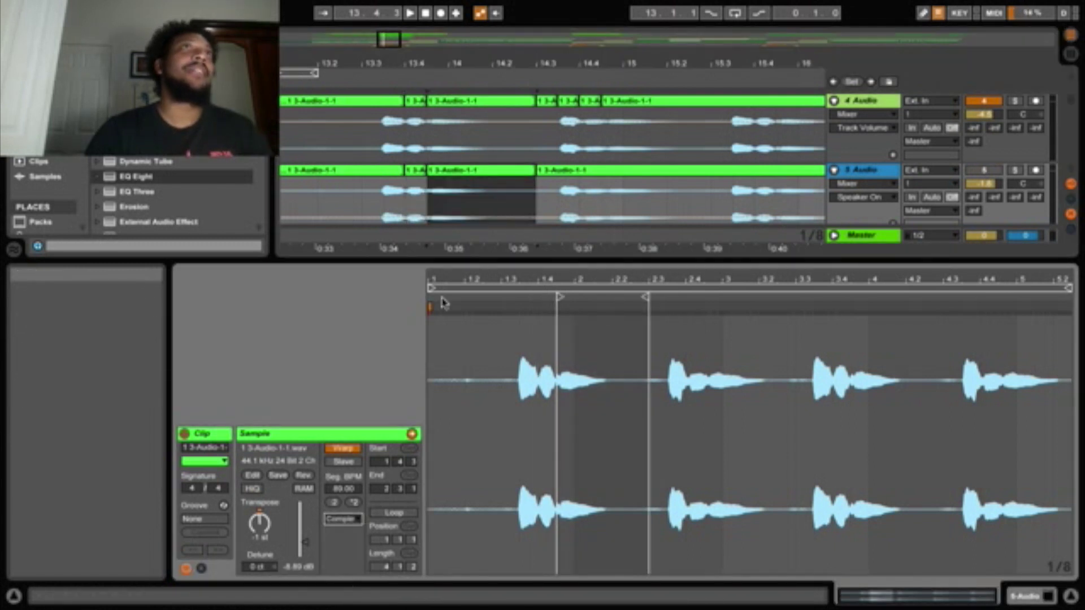
click(565, 179)
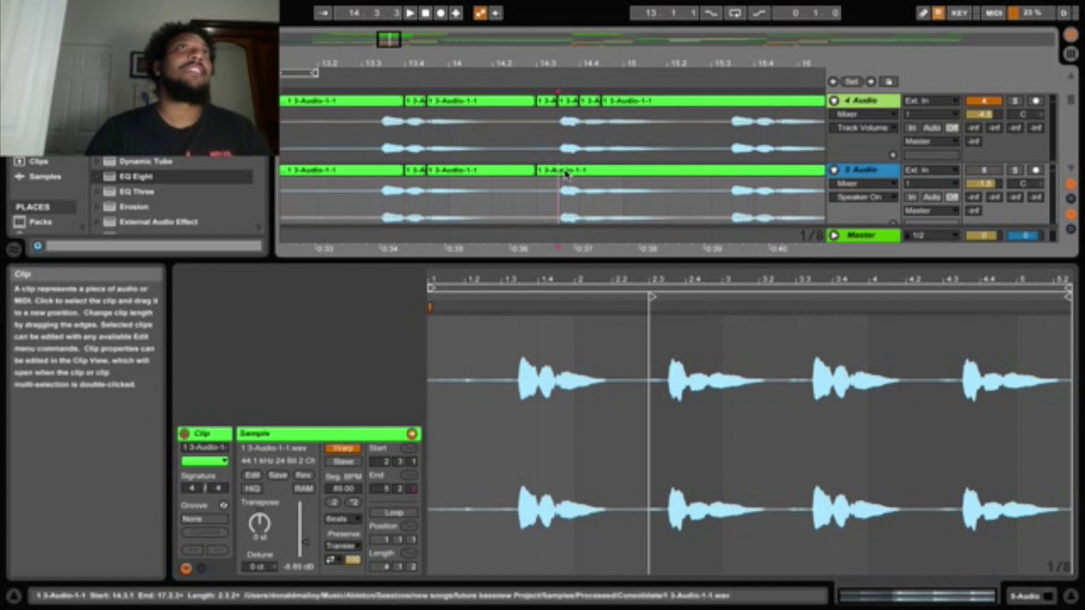
click(565, 170)
click(361, 515)
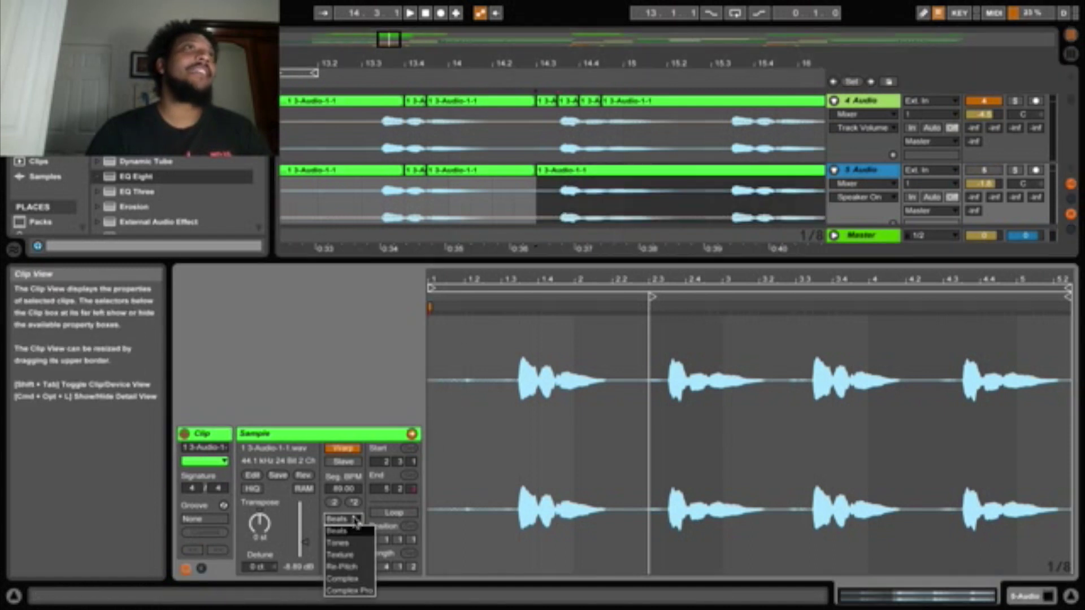
click(346, 581)
- Set the warp mode of the consolidated clip on 6 Audio to Complex
scroll(466, 198, down, 3)
click(453, 175)
click(353, 518)
click(346, 581)
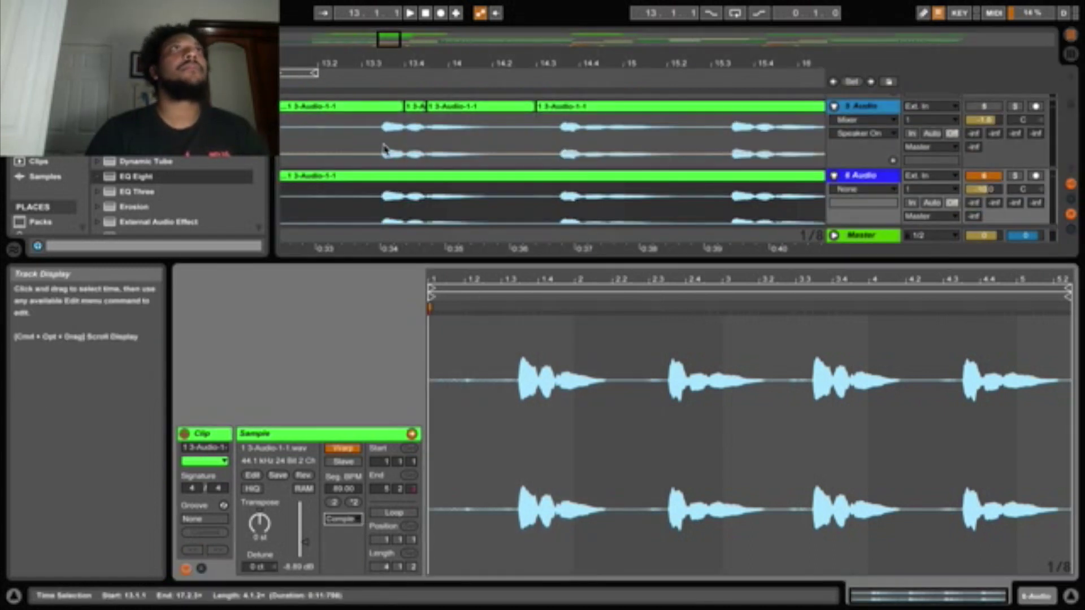
- Play the layered vocals, solo 4 Audio and listen to its second phrase from 14.3.3
click(382, 148)
key(space)
scroll(988, 183, up, 3)
scroll(988, 184, up, 2)
click(557, 213)
key(space)
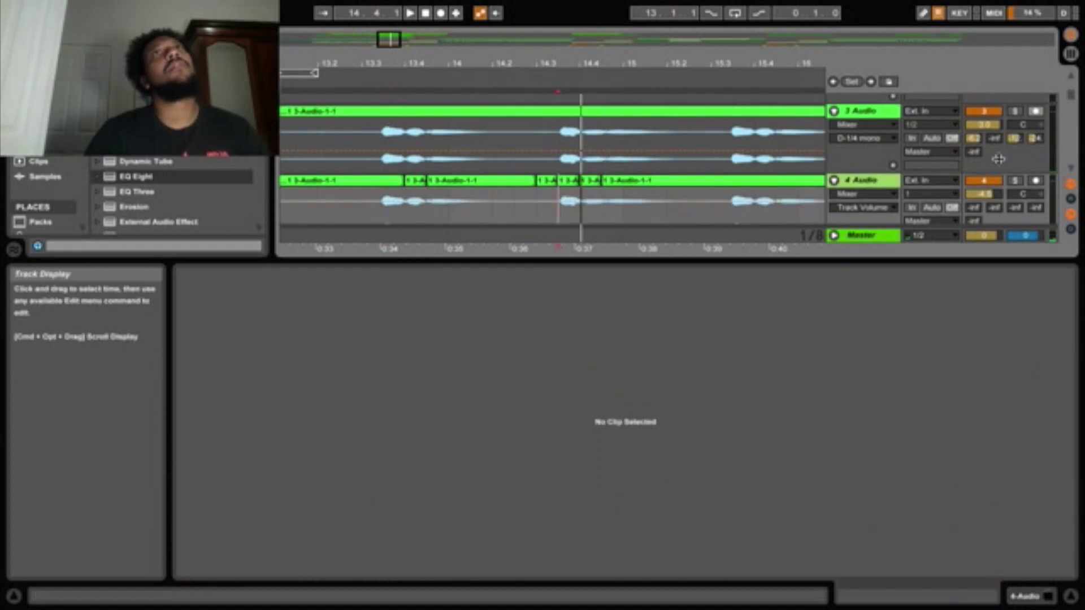
click(1015, 111)
scroll(1014, 164, down, 1)
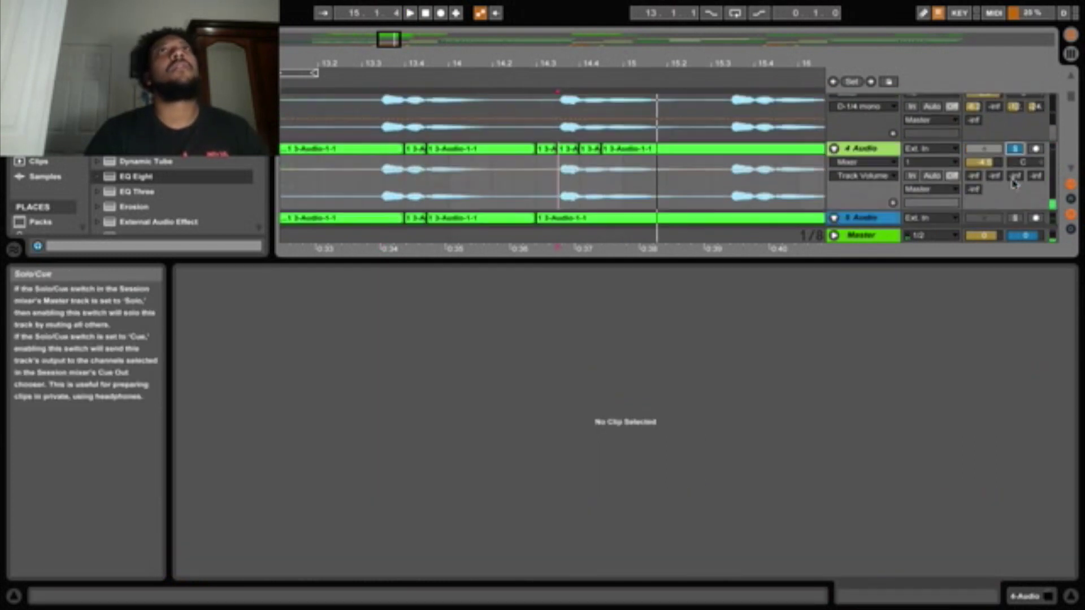
click(1014, 148)
- Split the 4 Audio clip at 15.3.1, just before the third vocal phrase
click(650, 149)
click(711, 185)
key(super+e)
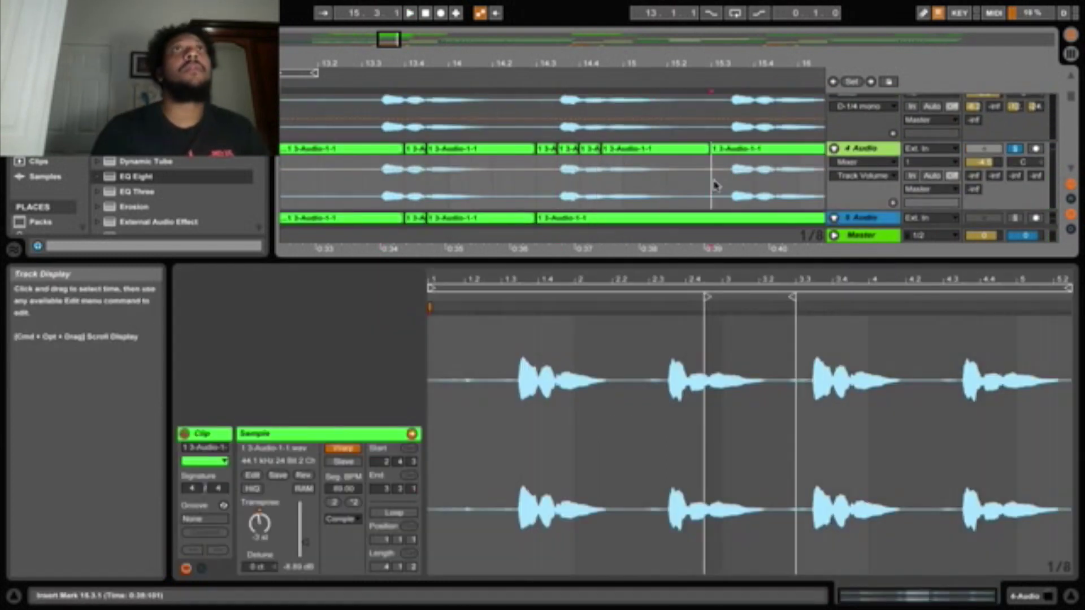
- Adjust the transposition of the 4 Audio segment from 14.4.3 to 15.3.1 and play the phrase with 3 Audio soloed too
click(661, 150)
click(266, 532)
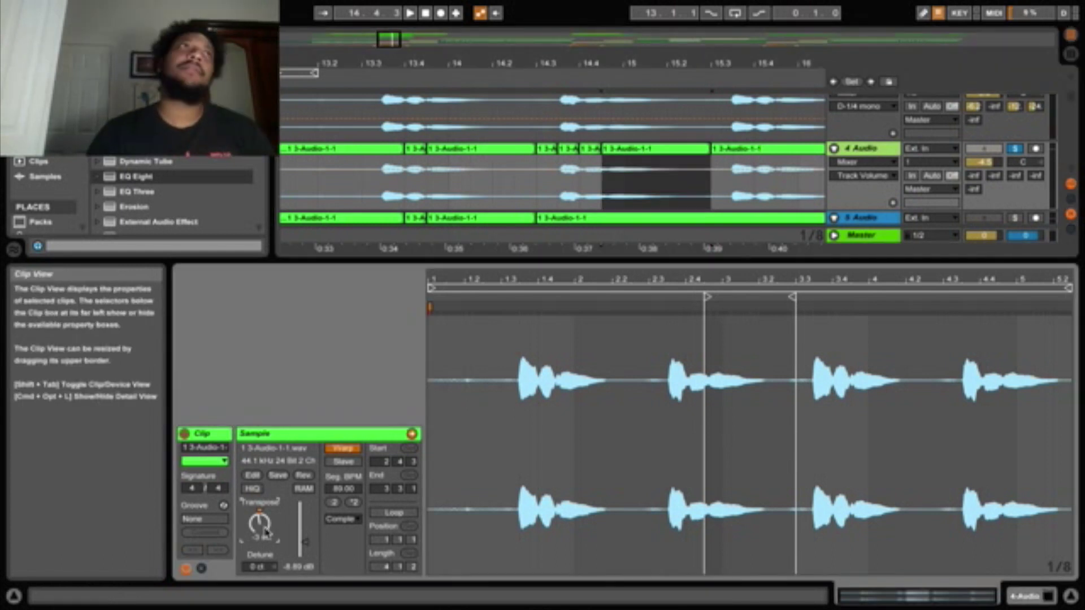
click(547, 191)
scroll(547, 191, up, 2)
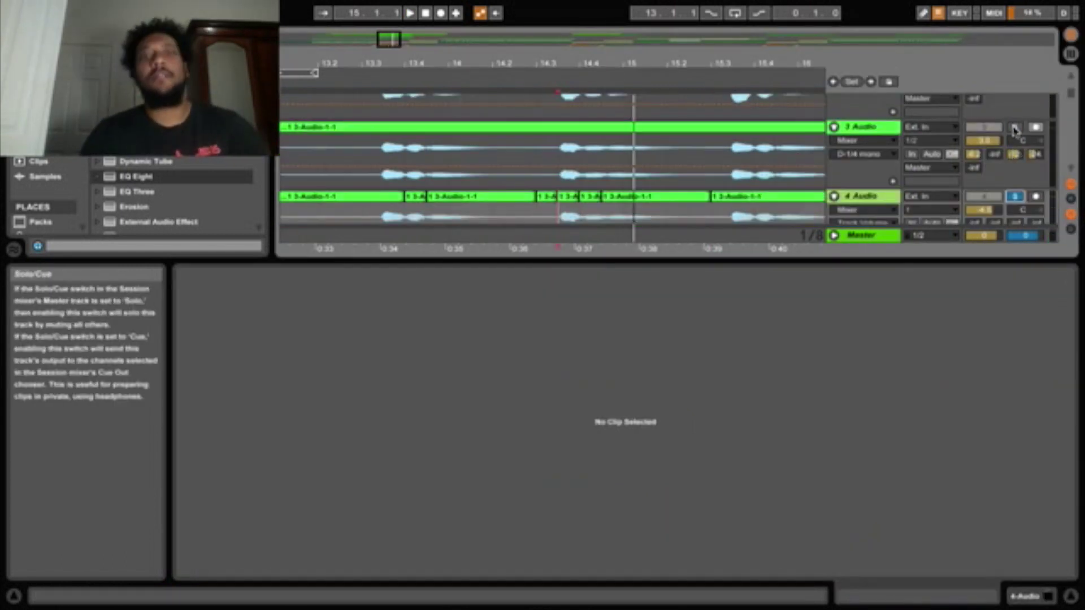
click(655, 198)
click(557, 208)
key(space)
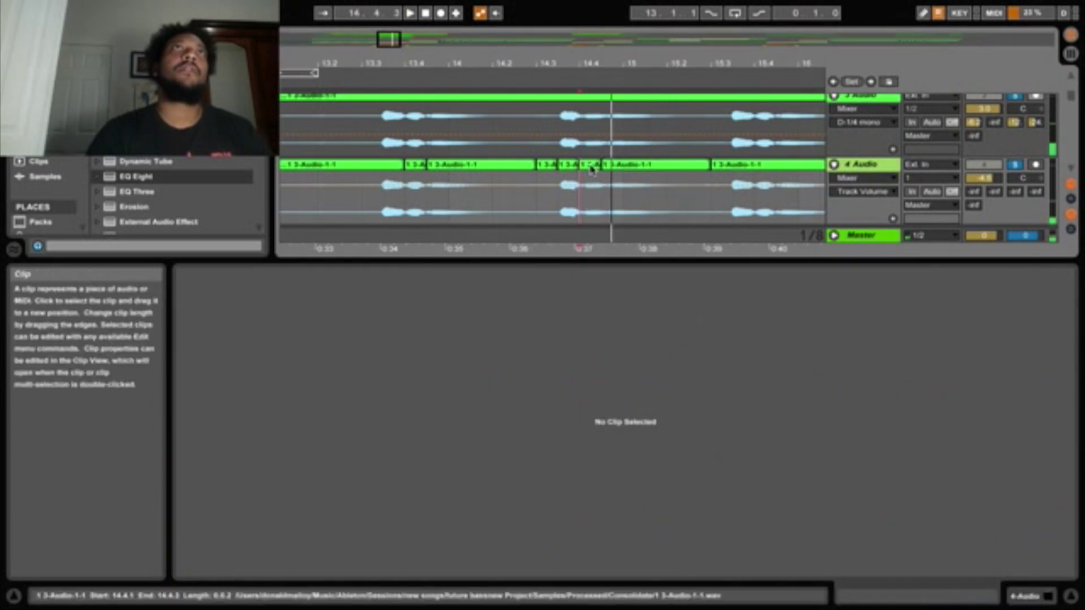
- Adjust the transposition of the two short 4 Audio segments starting at 14.4.1 and 14.3.3, playing the phrase between changes
click(591, 165)
click(259, 525)
click(557, 208)
key(space)
click(567, 165)
drag(261, 524, 263, 531)
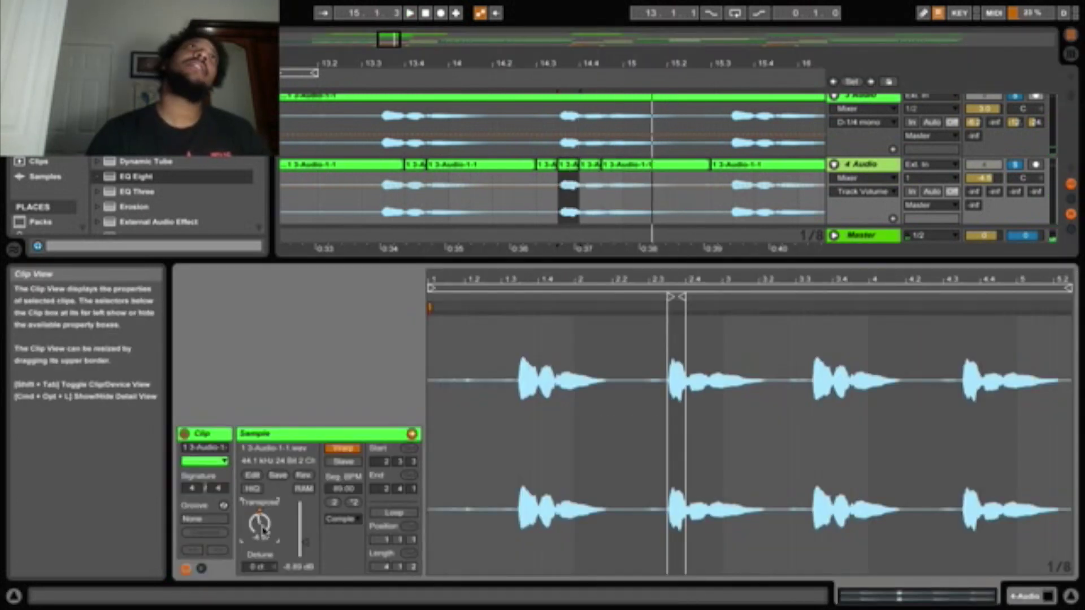
- Play the layered vocals from 13.3.1 to check the transposed 4 Audio phrases
click(364, 212)
key(space)
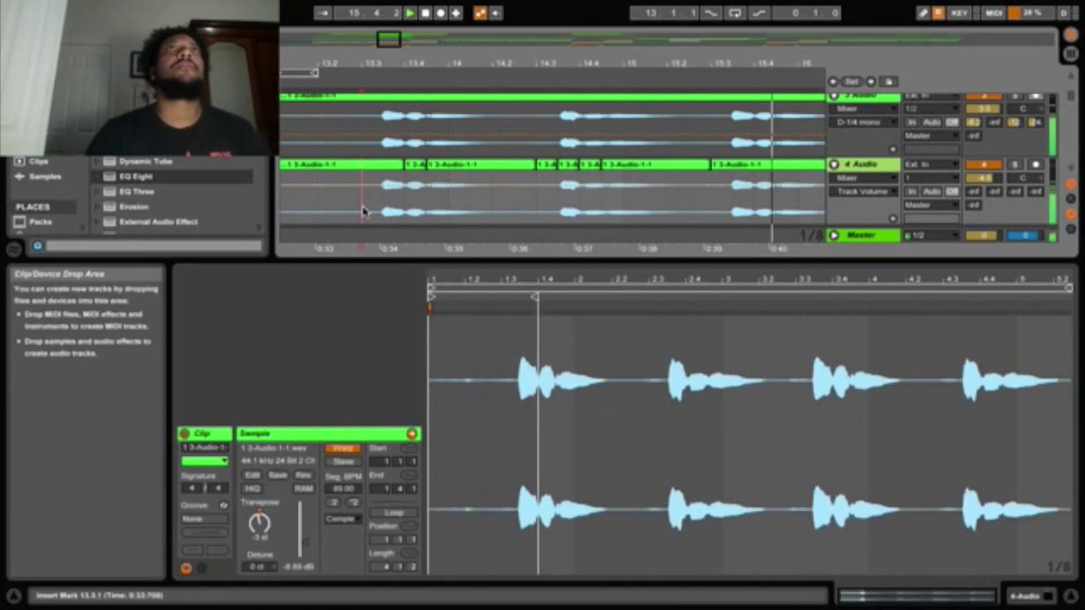
key(minus)
key(minus)
key(space)
- Copy the 4 Audio segments from 13.3.3 to 15.3.1 and paste them at 15.3.3 over the third and fourth phrases
drag(403, 201, 653, 201)
key(super+d)
key(super+z)
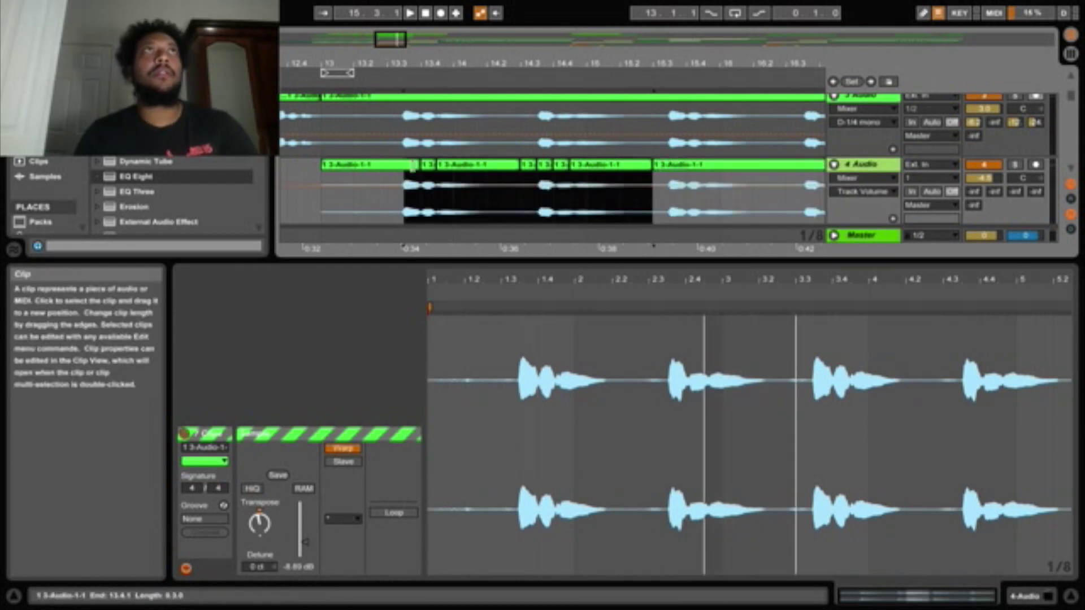
click(675, 182)
key(super+v)
key(alt+super+p)
key(alt+super+p)
- Listen to the repeated 4 Audio harmony with the other layers from 13.3.1
key(space)
key(minus)
click(383, 204)
key(space)
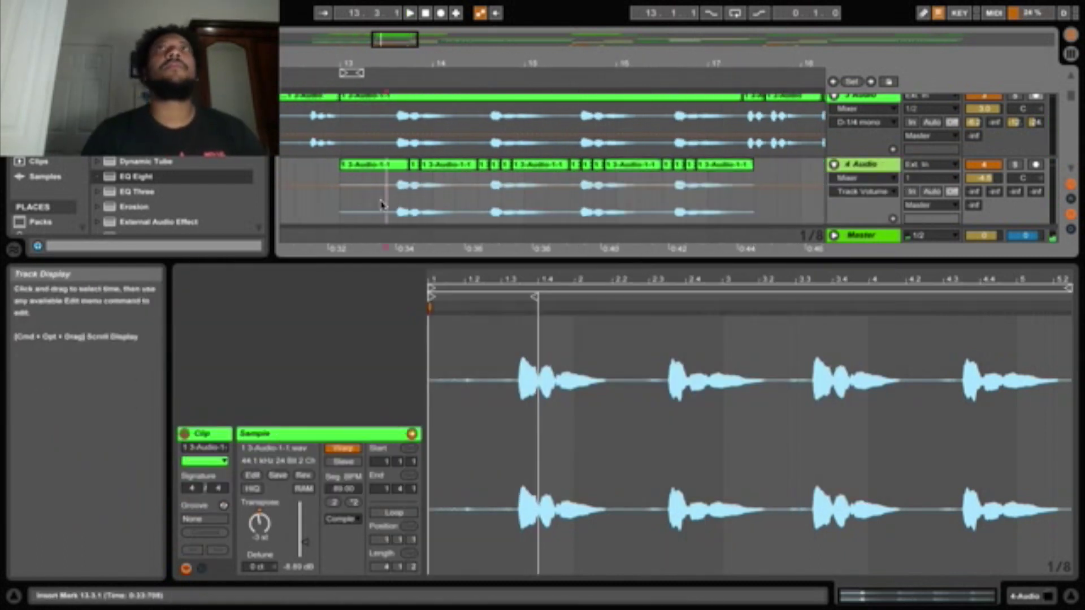
key(space)
- Activate the 5 Audio track and select its first segment, from 13.1.1 to 13.4.1
scroll(383, 204, down, 3)
click(981, 171)
scroll(430, 180, down, 2)
drag(410, 169, 420, 169)
key(super+e)
click(477, 170)
click(400, 141)
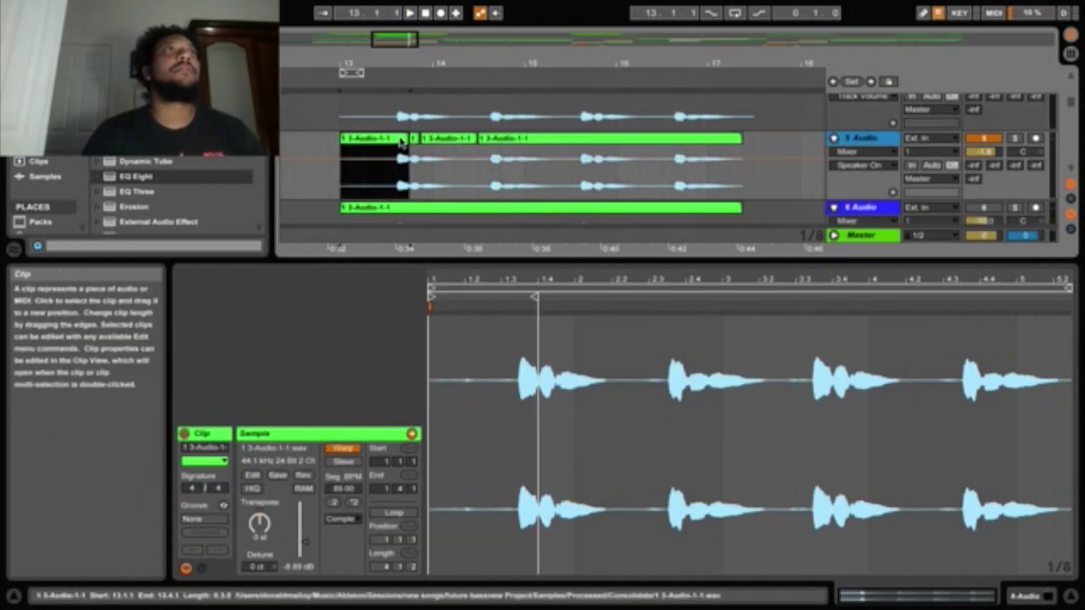
- Play the layered vocals from 13.3.3 and check the LittleAlterBoy settings on 5 Audio
click(398, 169)
key(space)
key(space)
key(space)
key(space)
click(861, 152)
double_click(862, 138)
click(220, 434)
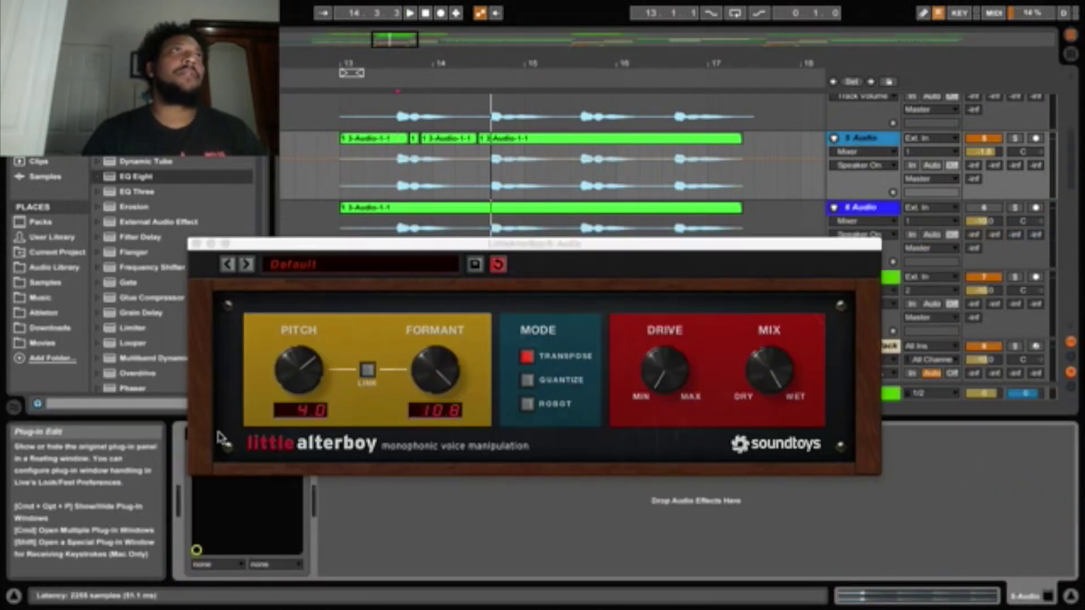
key(alt+super+p)
- Listen to the second phrase and split the 5 Audio clip at 14.3.3, 14.4.1 and 14.4.3
click(493, 179)
key(space)
key(space)
key(space)
drag(491, 175, 514, 177)
key(super+e)
key(super+e)
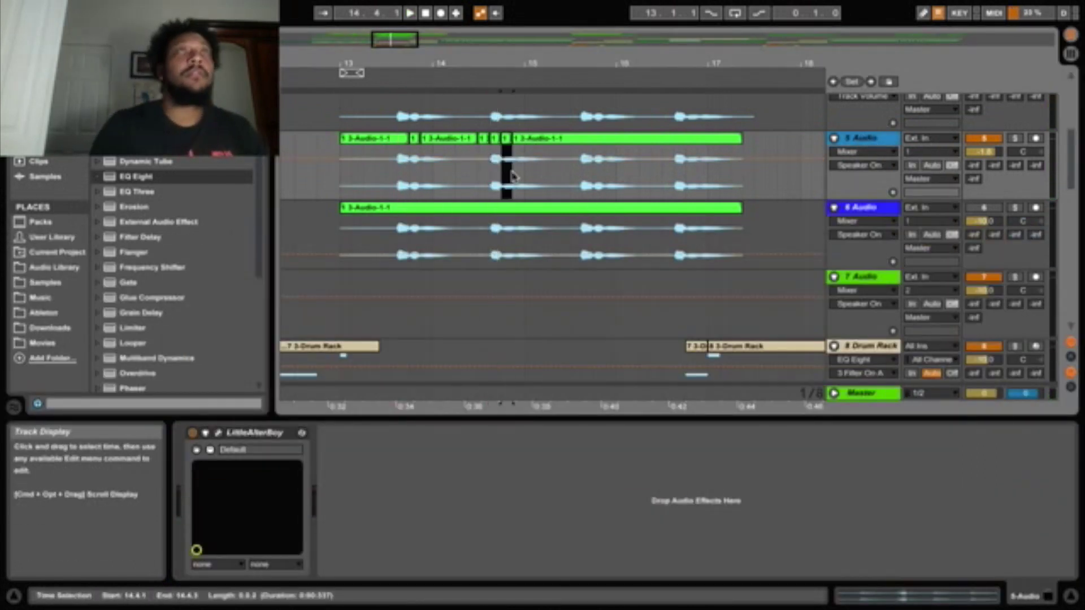
- Lower the transposition of the 5 Audio segment from 14.4.1 to 14.4.3, soloing the track to hear it
double_click(496, 169)
click(506, 138)
key(space)
click(1015, 138)
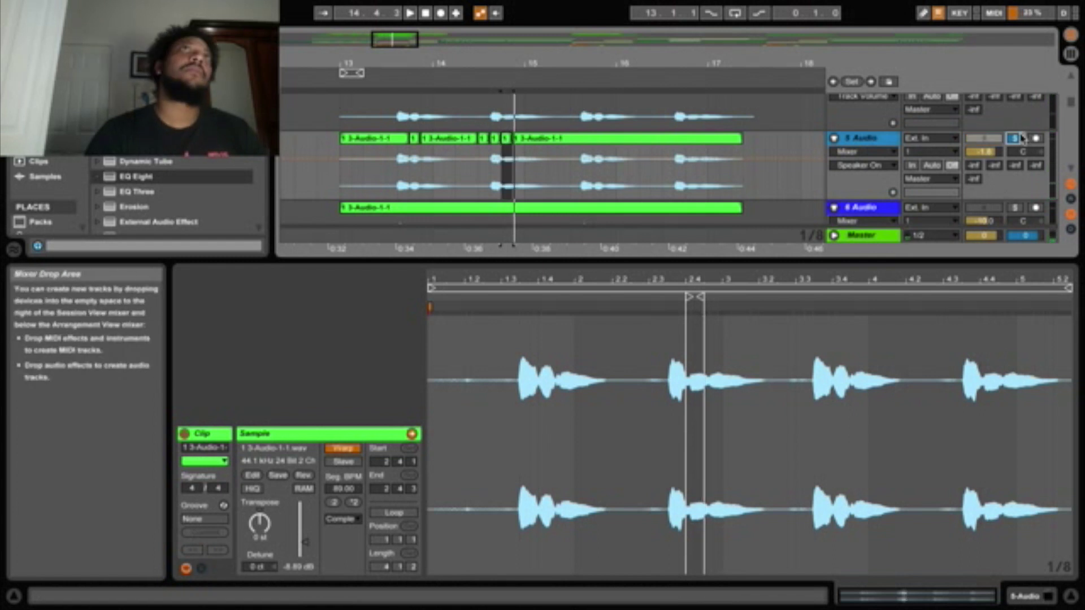
click(261, 523)
key(Down)
click(1014, 138)
- Recheck the second phrase and repeat the edited 5 Audio segments from 15.3.3 over the third and fourth phrases
click(481, 165)
key(space)
key(space)
drag(570, 163, 586, 140)
- Play the vocal layers from 13.3.1 and lower the 6 Audio volume slightly
click(387, 160)
key(space)
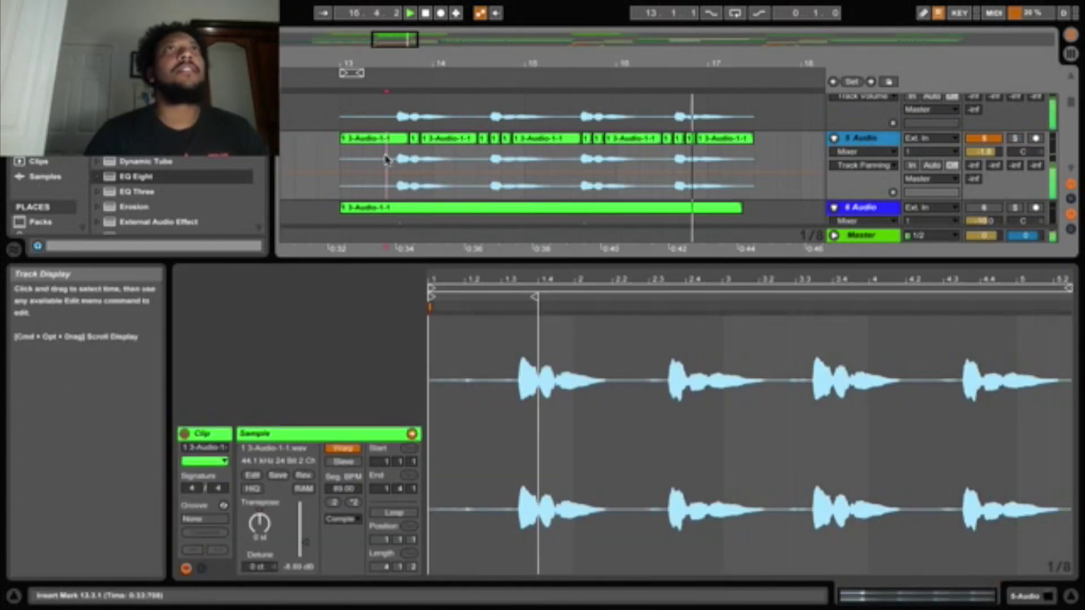
scroll(735, 186, down, 2)
drag(989, 129, 989, 136)
- Set the Formant of LittleAlterBoy on 5 Audio to 2.3, listening to the track soloed and with the other layers
click(1015, 106)
double_click(862, 106)
click(215, 434)
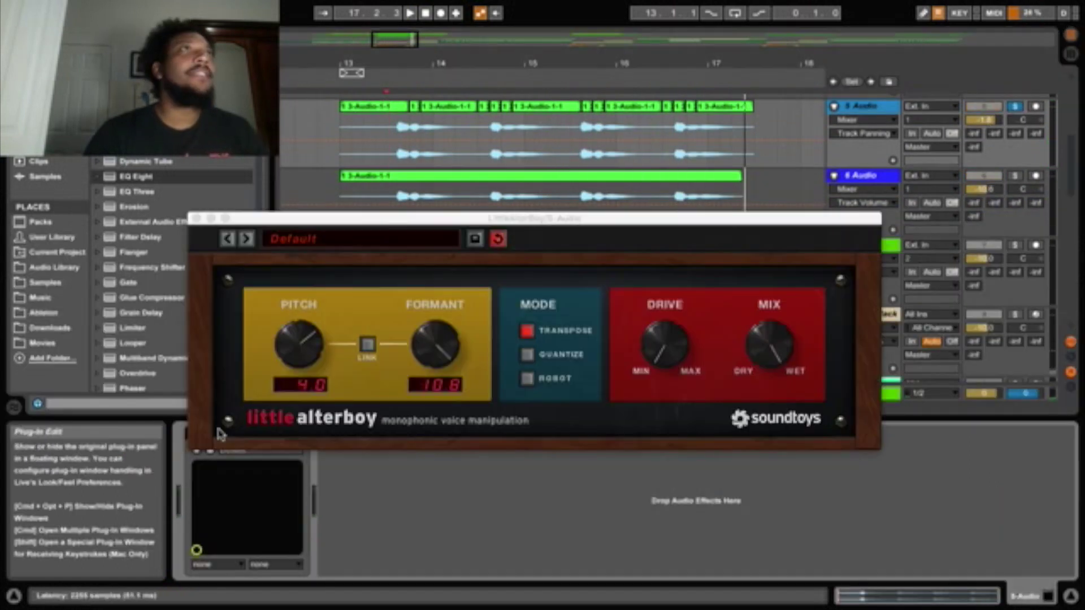
drag(435, 345, 429, 380)
key(space)
click(1015, 106)
key(space)
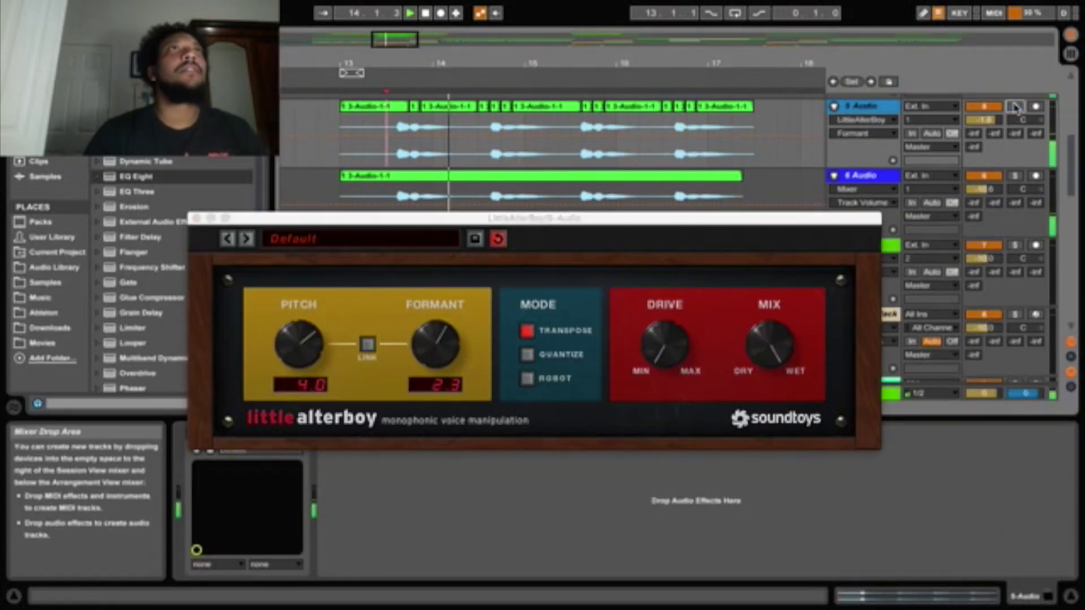
- Close the LittleAlterBoy window of 5 Audio and bring up the one on 4 Audio, clear of its clips
click(196, 218)
scroll(764, 234, up, 4)
key(space)
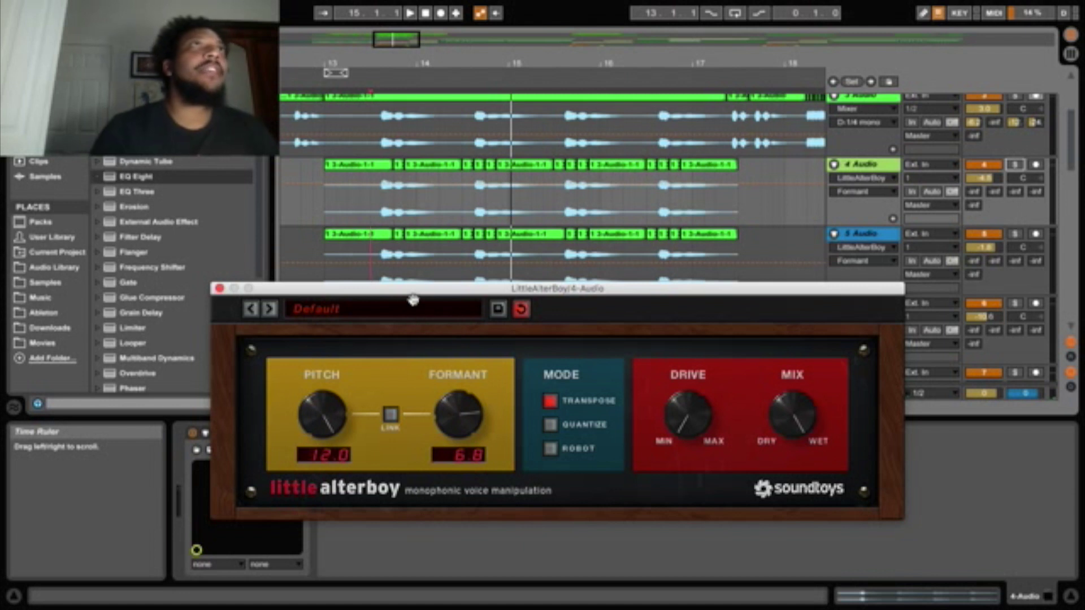
drag(410, 289, 413, 258)
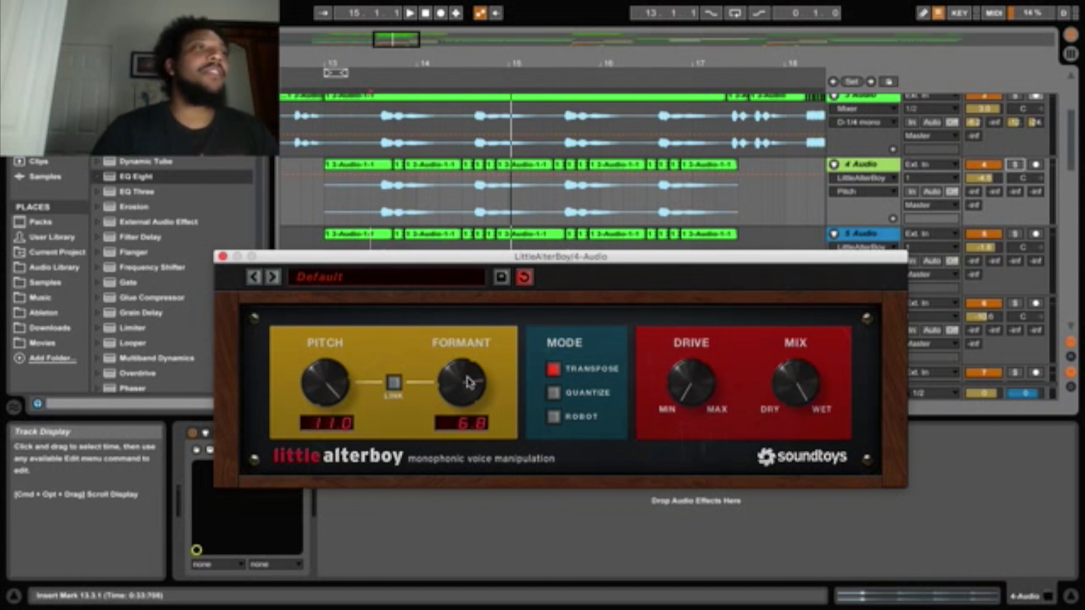
- Audition formant changes in LittleAlterBoy on the soloed 4 Audio track and set its Pitch to 12.0
click(1013, 165)
key(space)
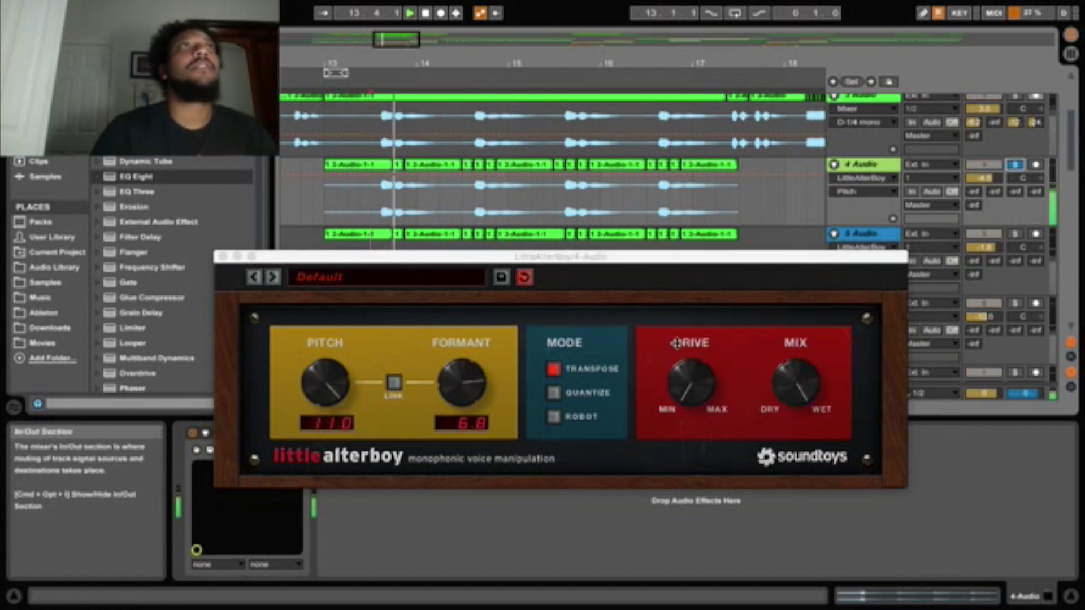
drag(483, 379, 459, 394)
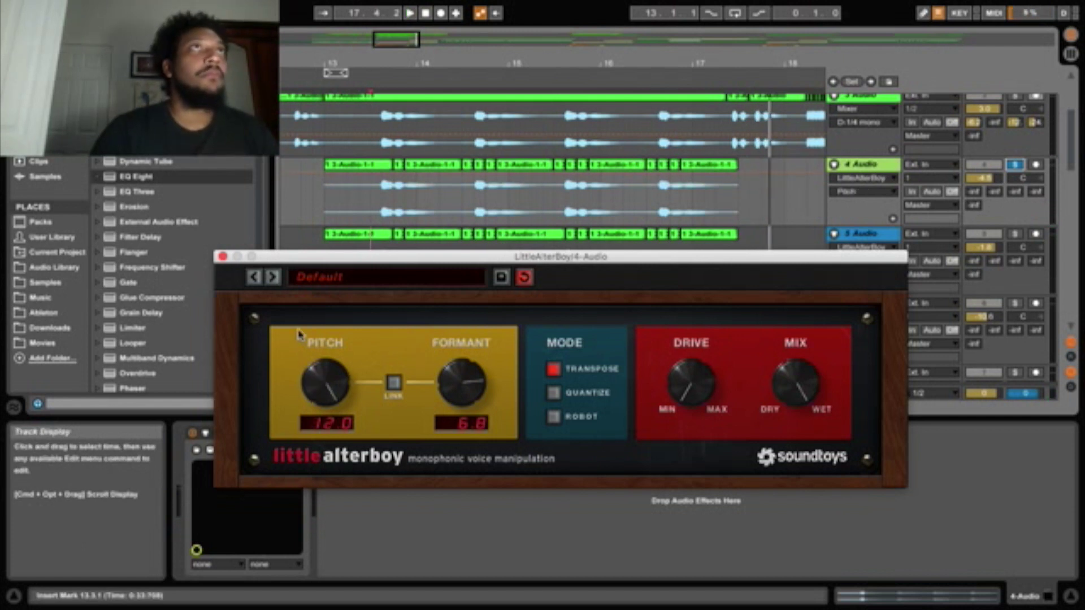
click(1014, 165)
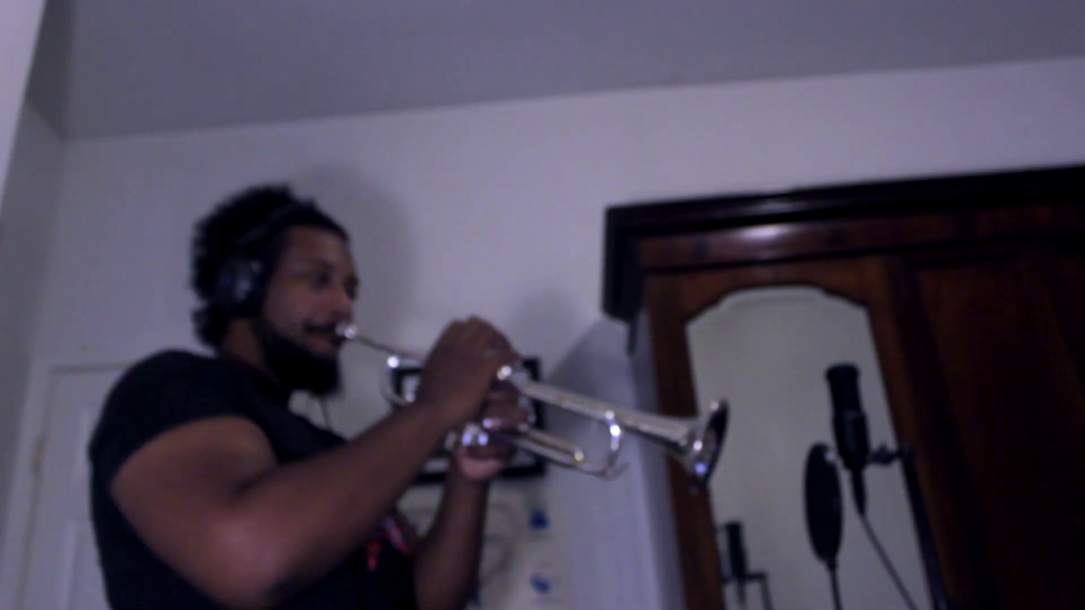